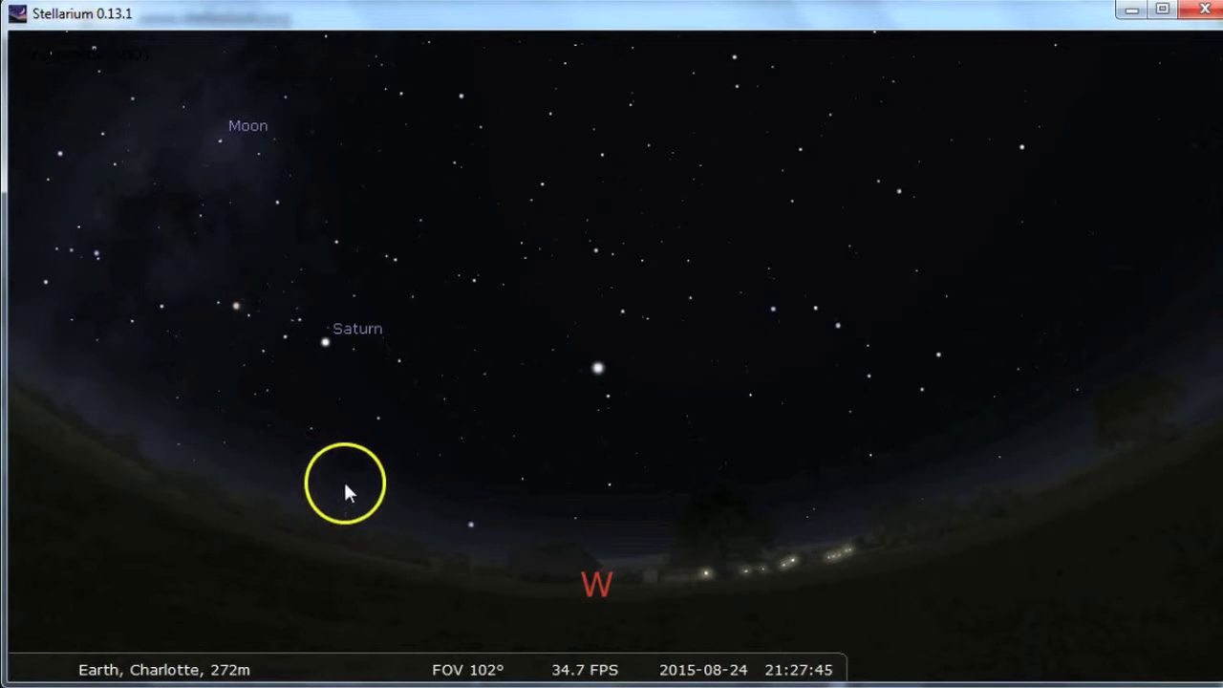
Step: Set the observer location to Charlotte near North Carolina (N 36°, W 80° 6'), then clear the selected star
left_click(42, 202)
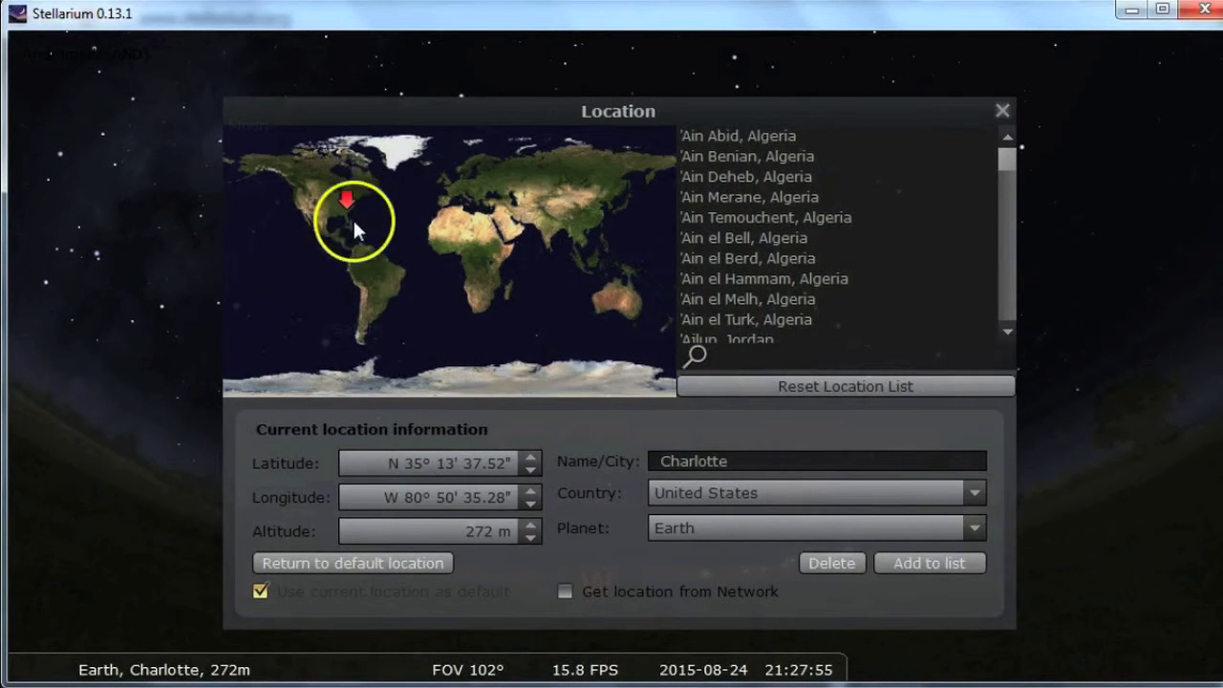
left_click(343, 196)
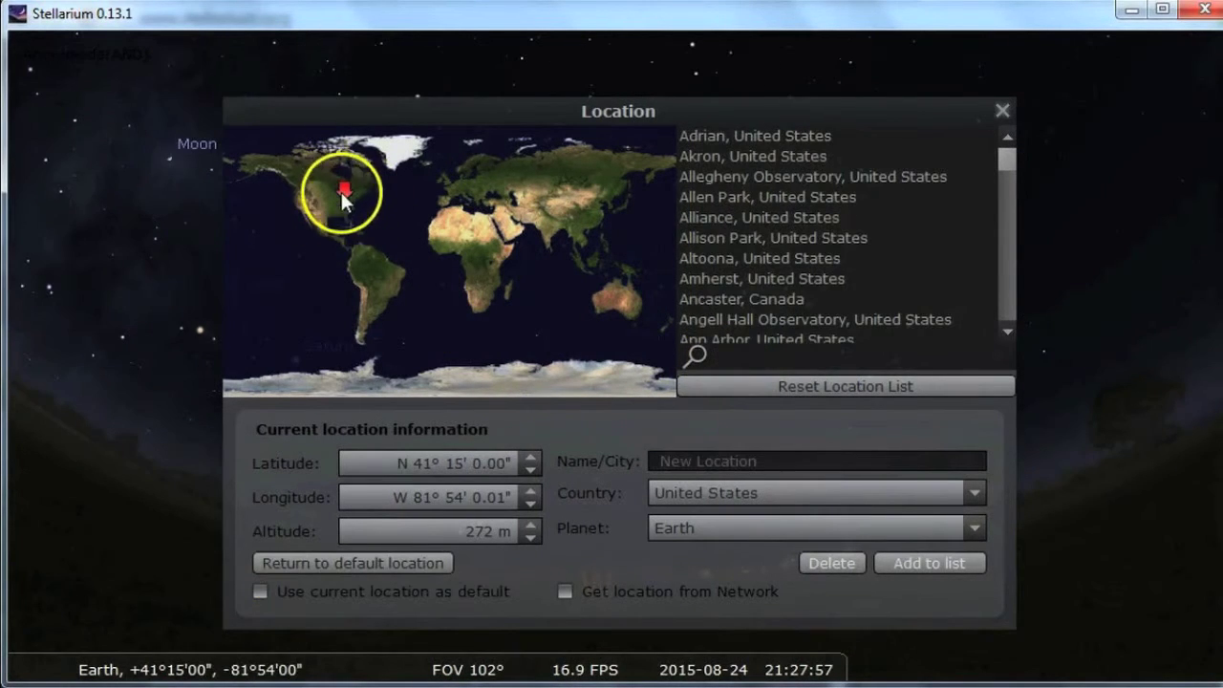
left_click(344, 209)
left_click(346, 200)
left_click(349, 209)
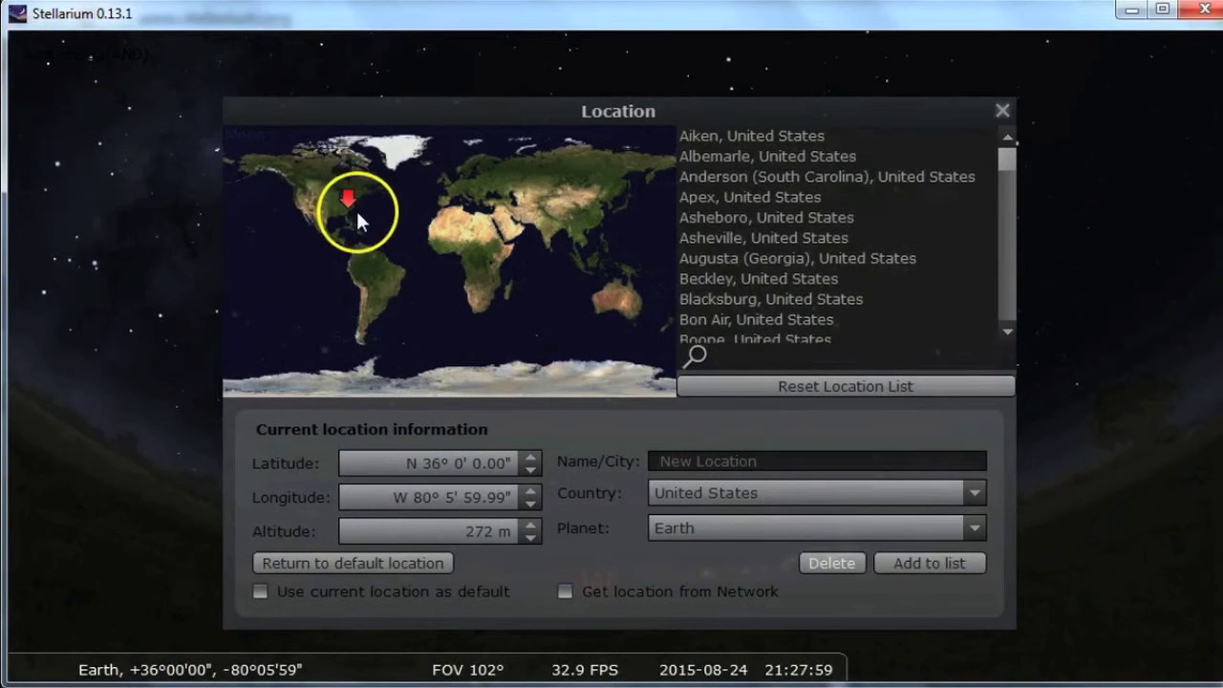
type("charlotte")
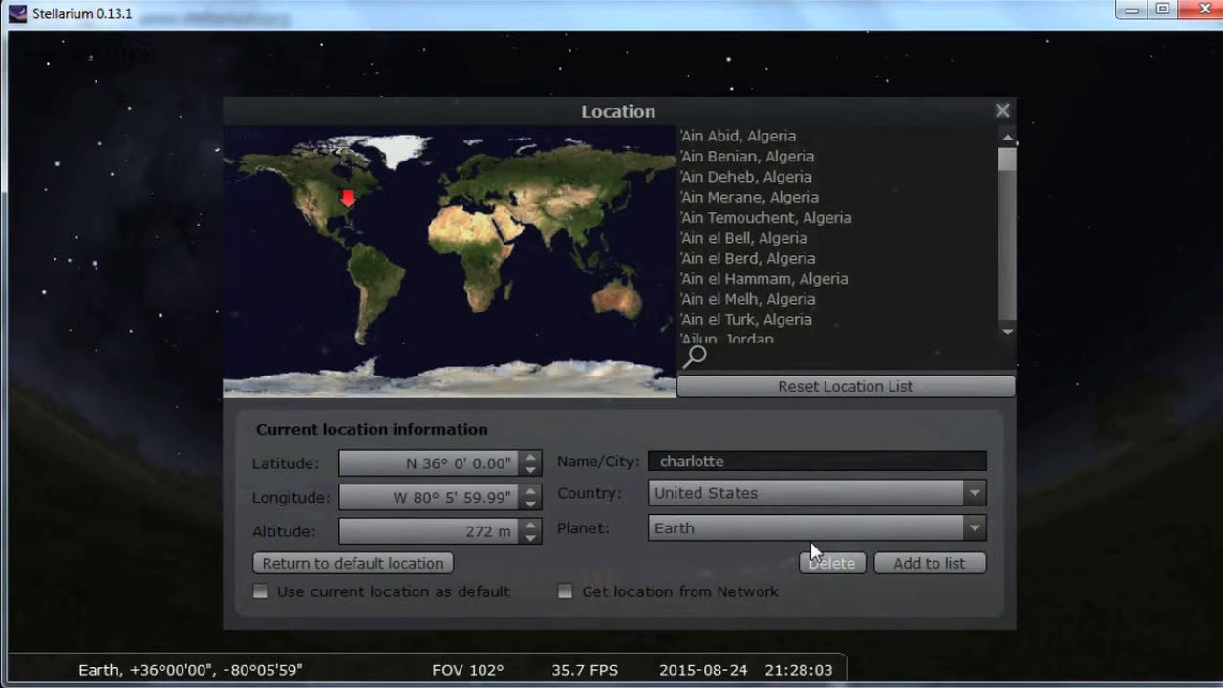
left_click(170, 424)
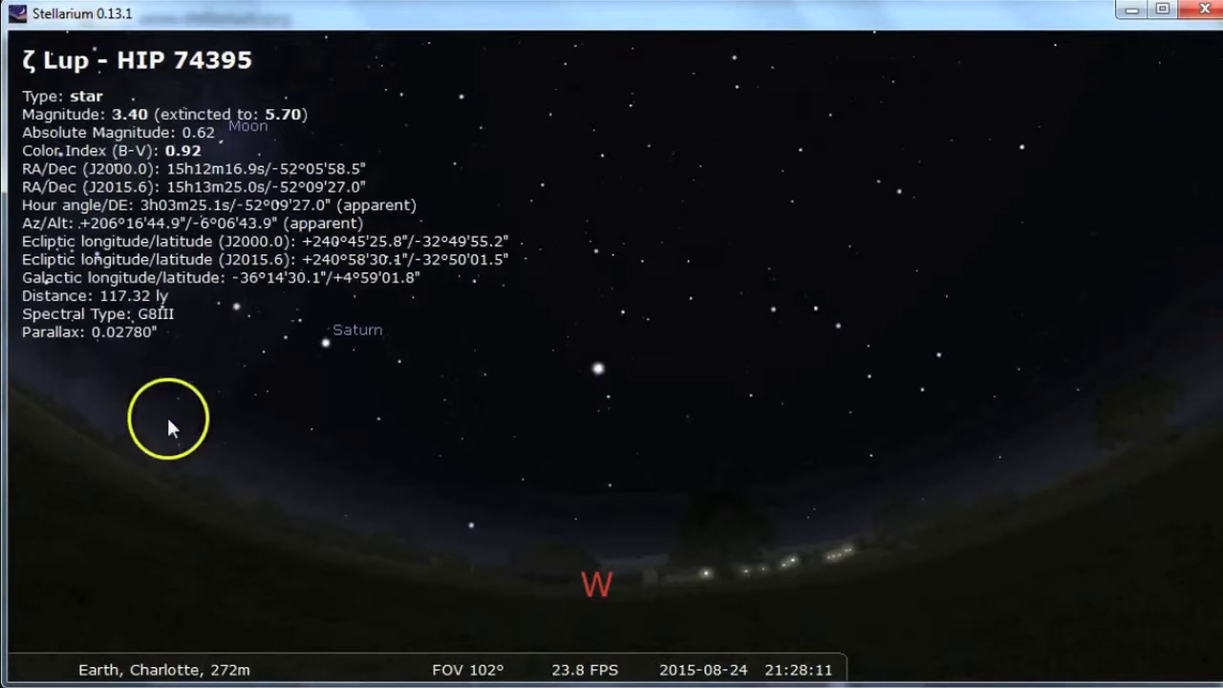
right_click(185, 423)
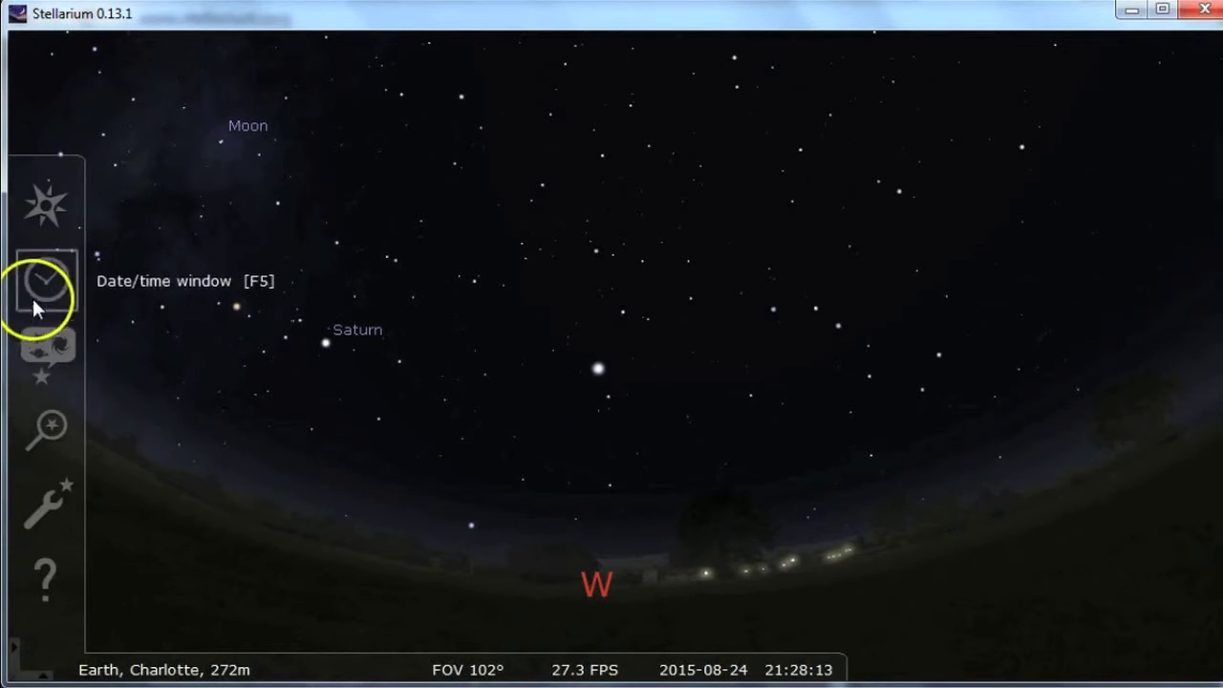
left_click(39, 285)
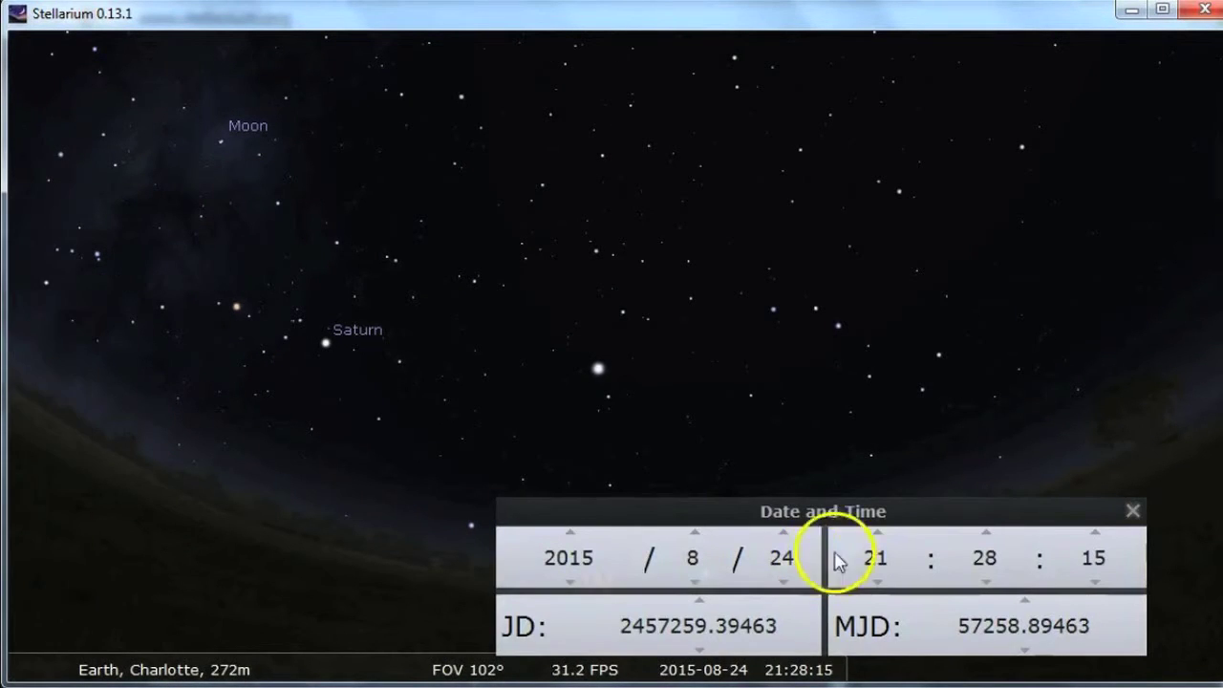
left_click_drag(952, 510, 941, 471)
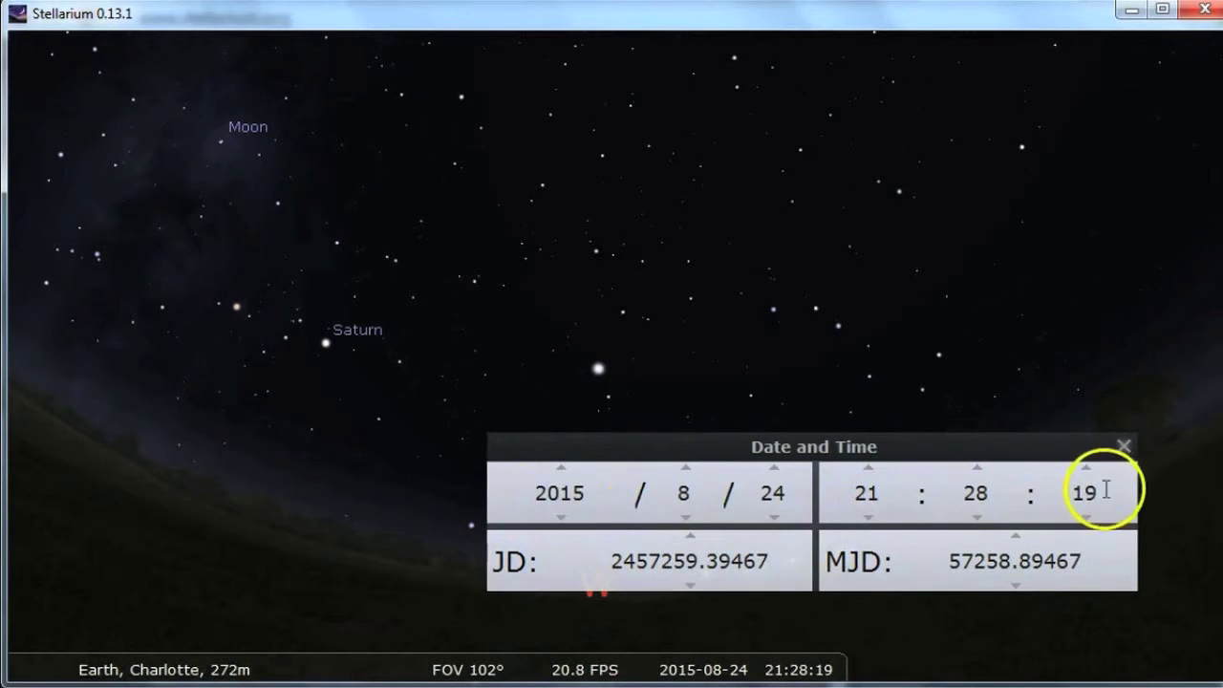
left_click(685, 467)
left_click(685, 467)
left_click(685, 467)
left_click(686, 519)
left_click(685, 519)
left_click(686, 518)
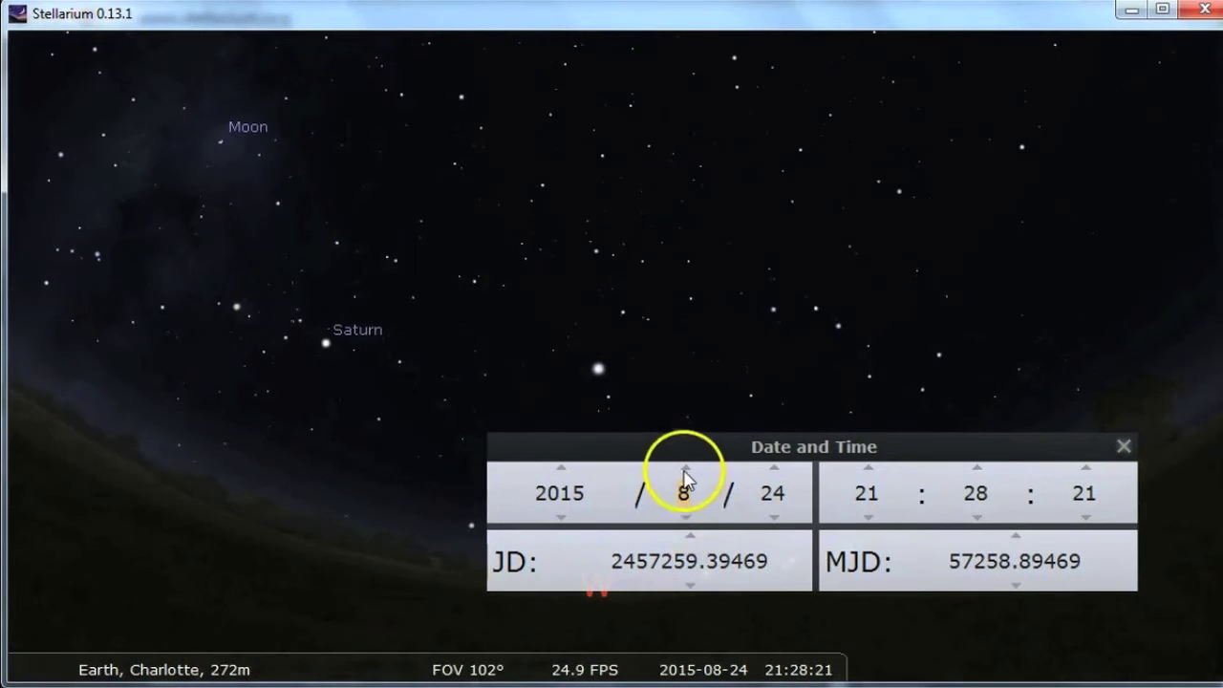
left_click(685, 467)
left_click(685, 467)
left_click(686, 519)
left_click(686, 519)
left_click(868, 467)
left_click(868, 467)
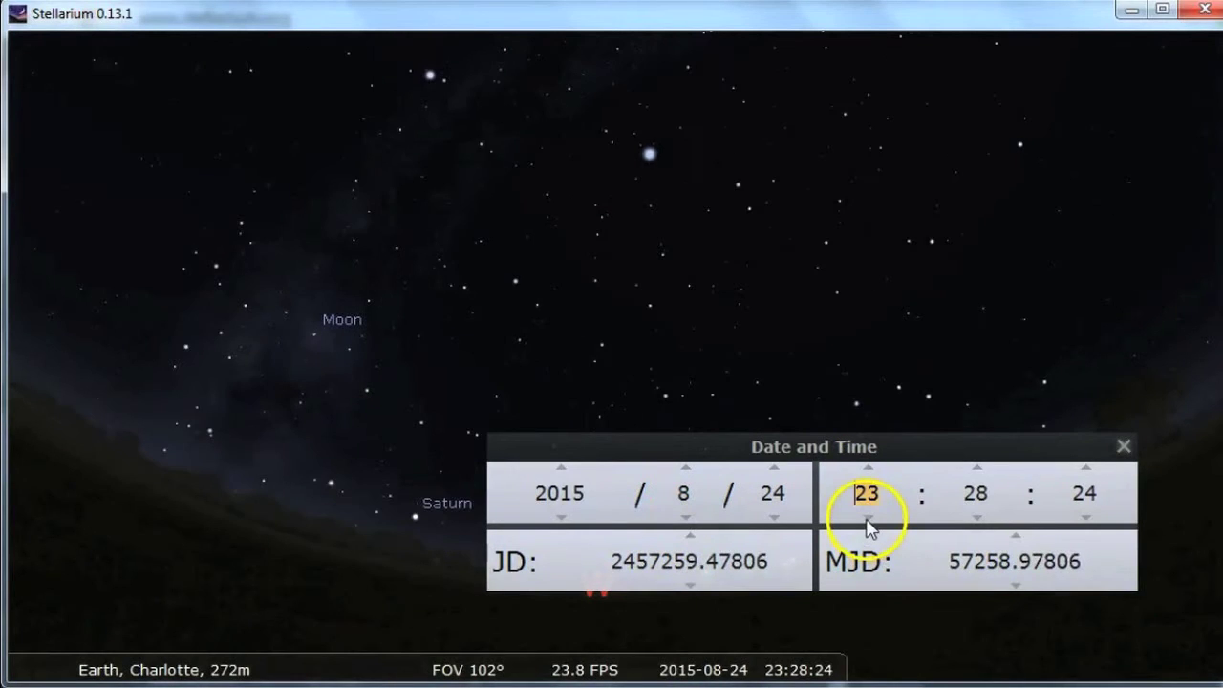
left_click(867, 517)
left_click(867, 518)
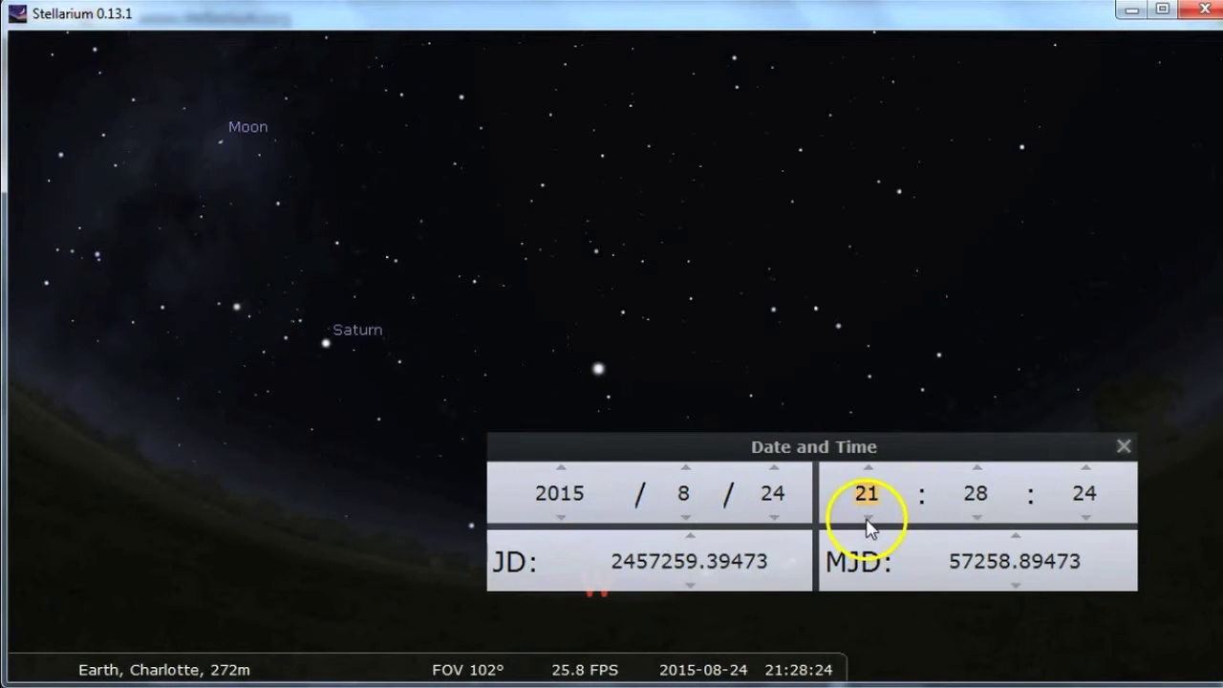
left_click(1123, 446)
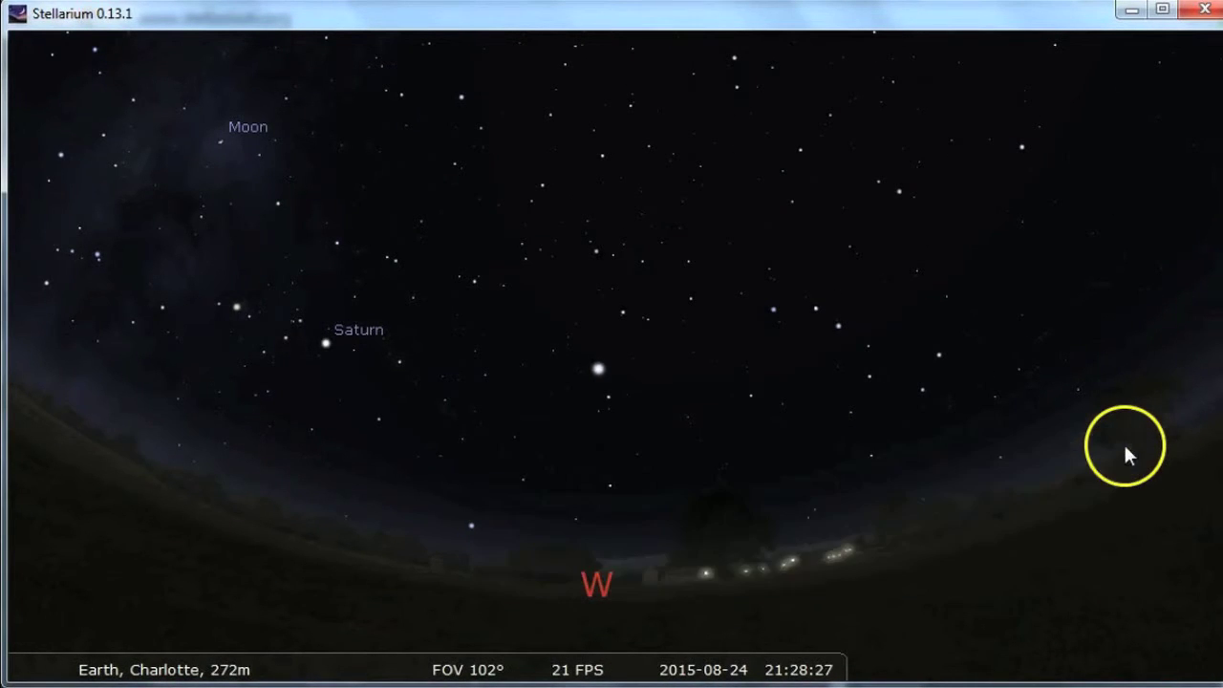
key("Left")
mouse_move(30, 388)
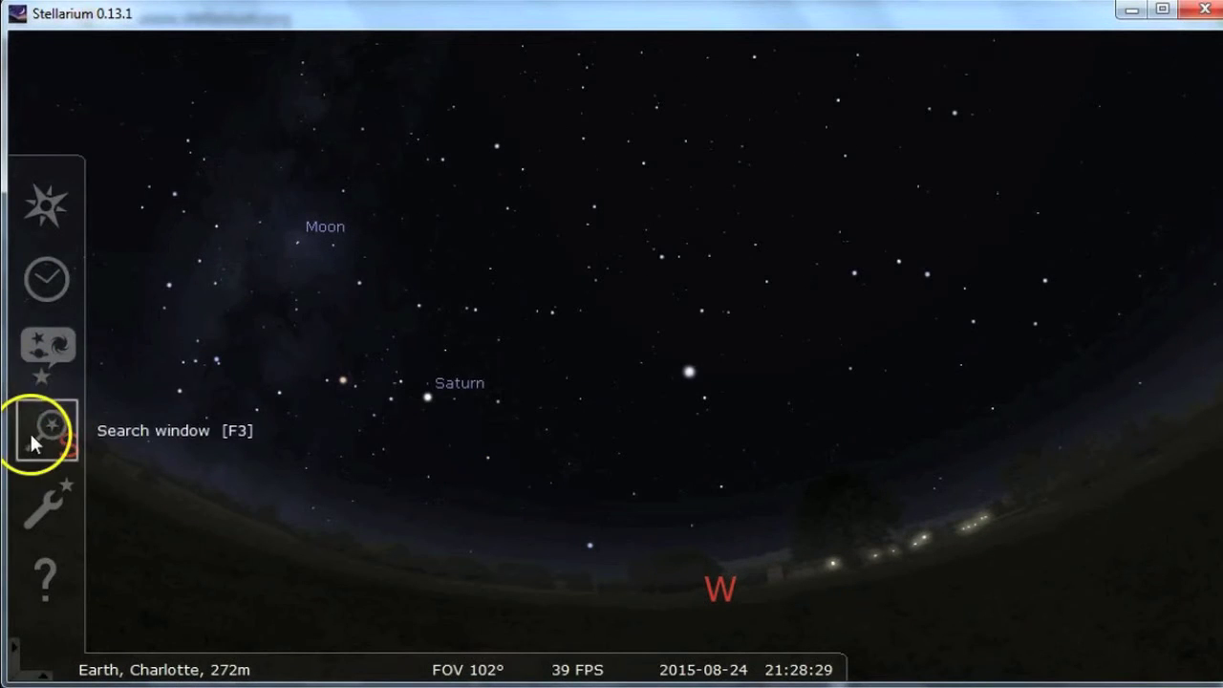
Step: Widen the star name labels and turn on deep-sky object markers and labels, such as C76
left_click(44, 352)
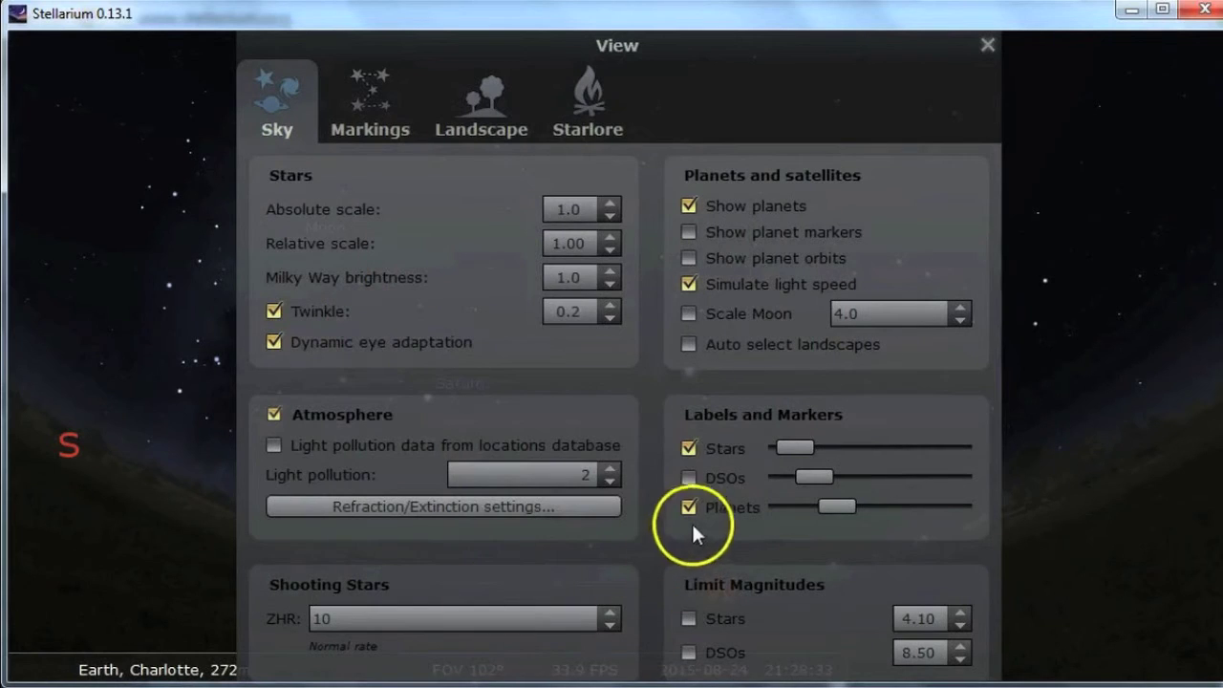
left_click_drag(793, 446, 791, 476)
left_click(712, 481)
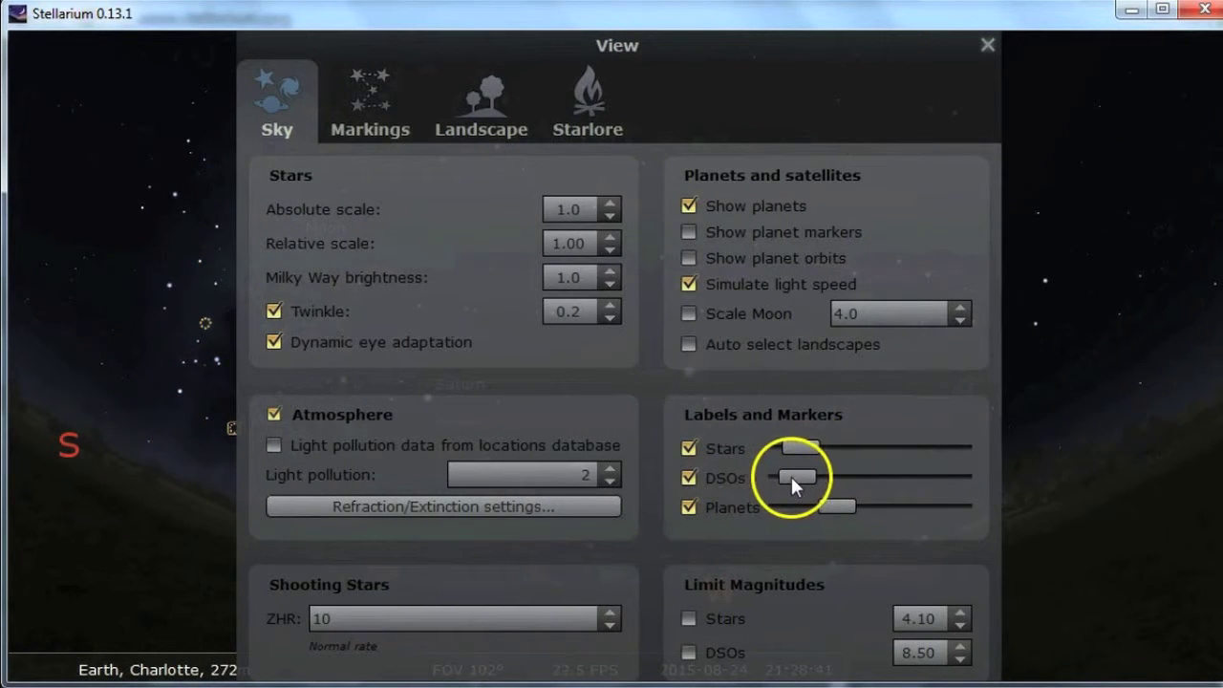
left_click(987, 45)
mouse_move(42, 352)
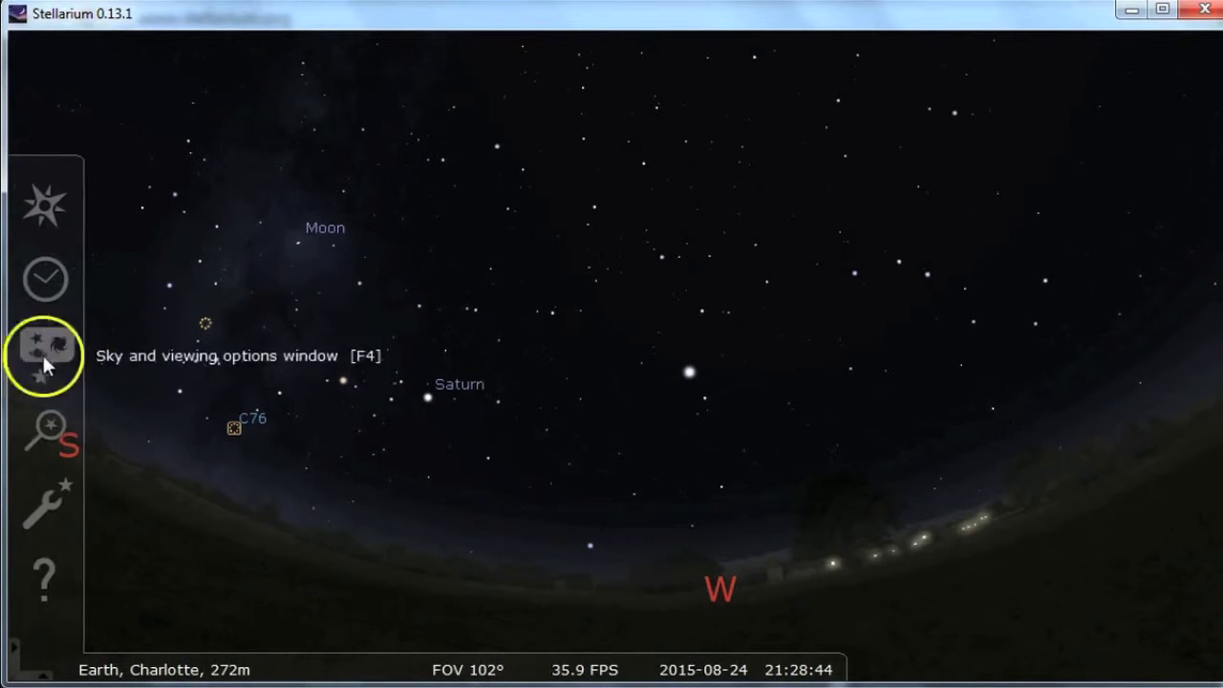
Step: Search for 'andromeda galaxy' and centre the view on M 31 (NGC 224)
left_click(42, 426)
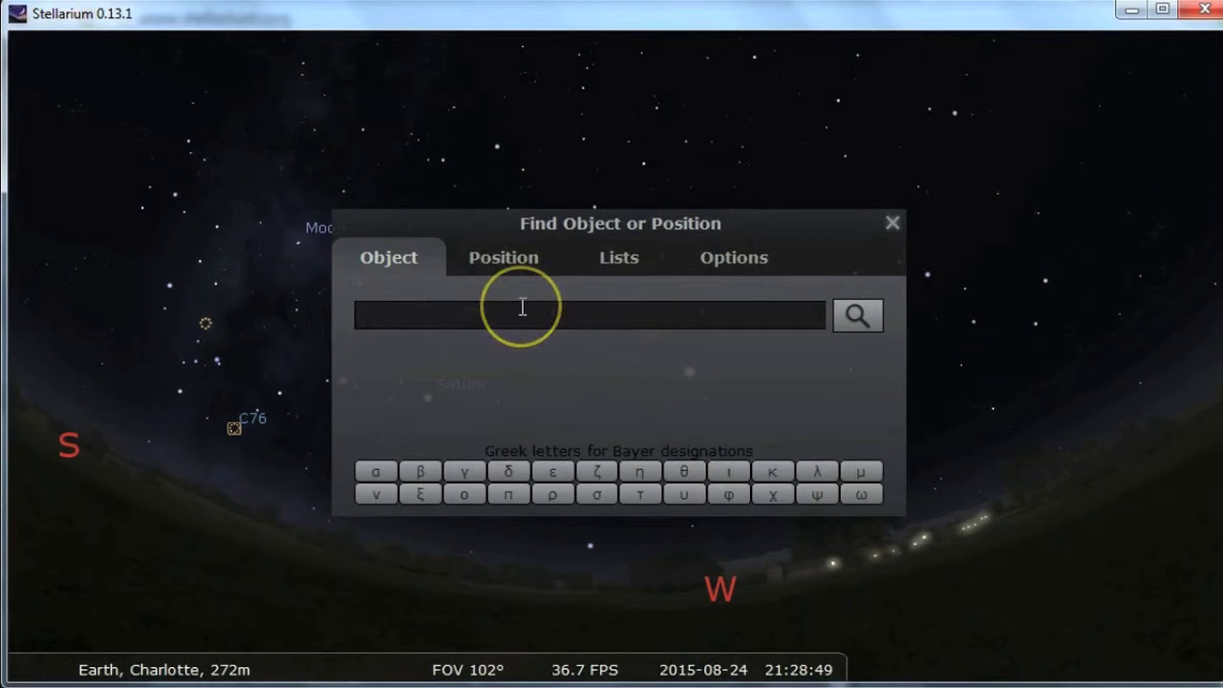
type("androme")
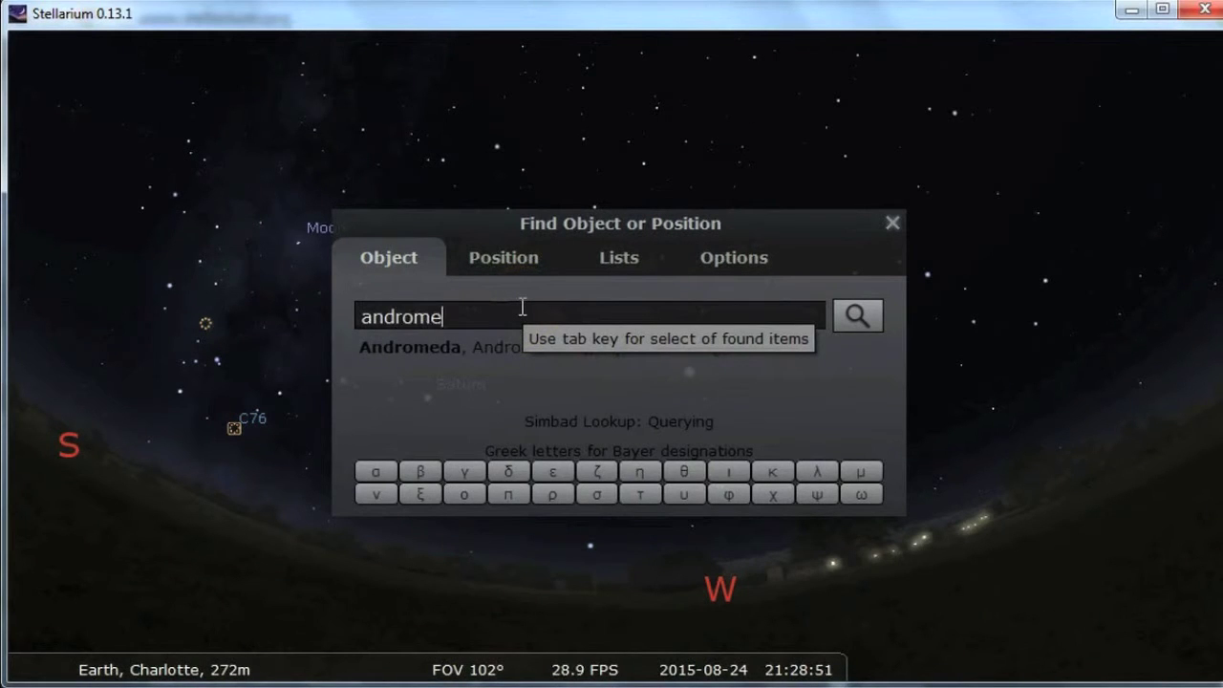
type("da")
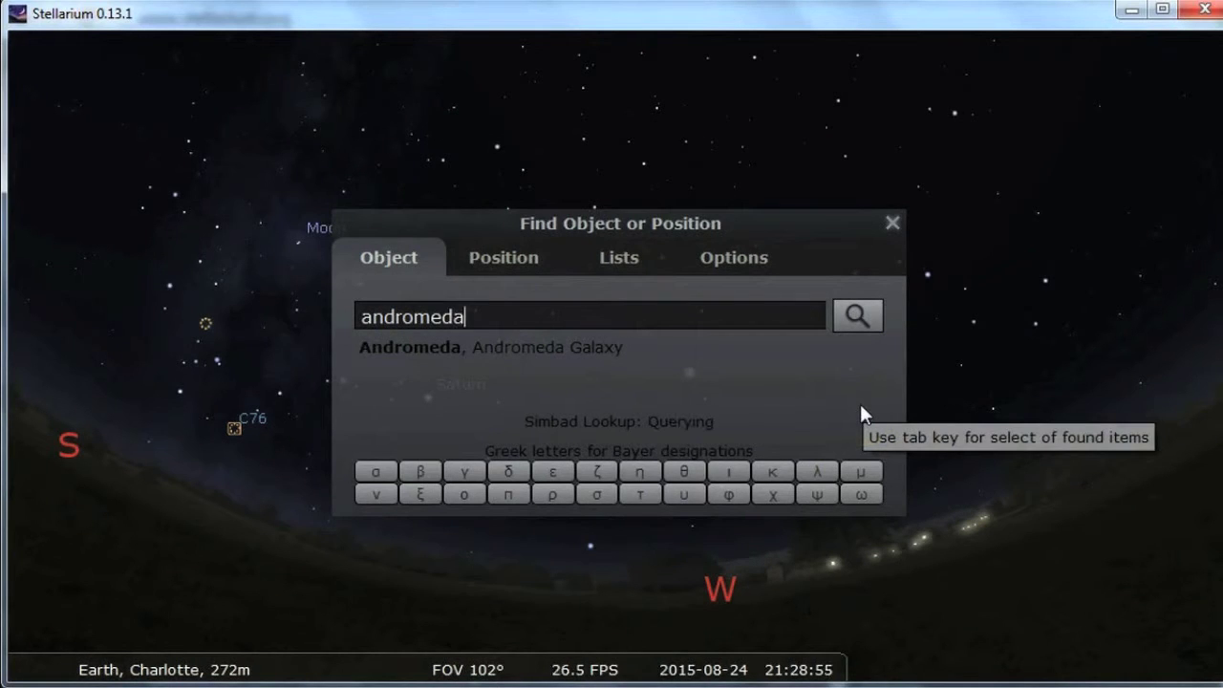
type(" gad")
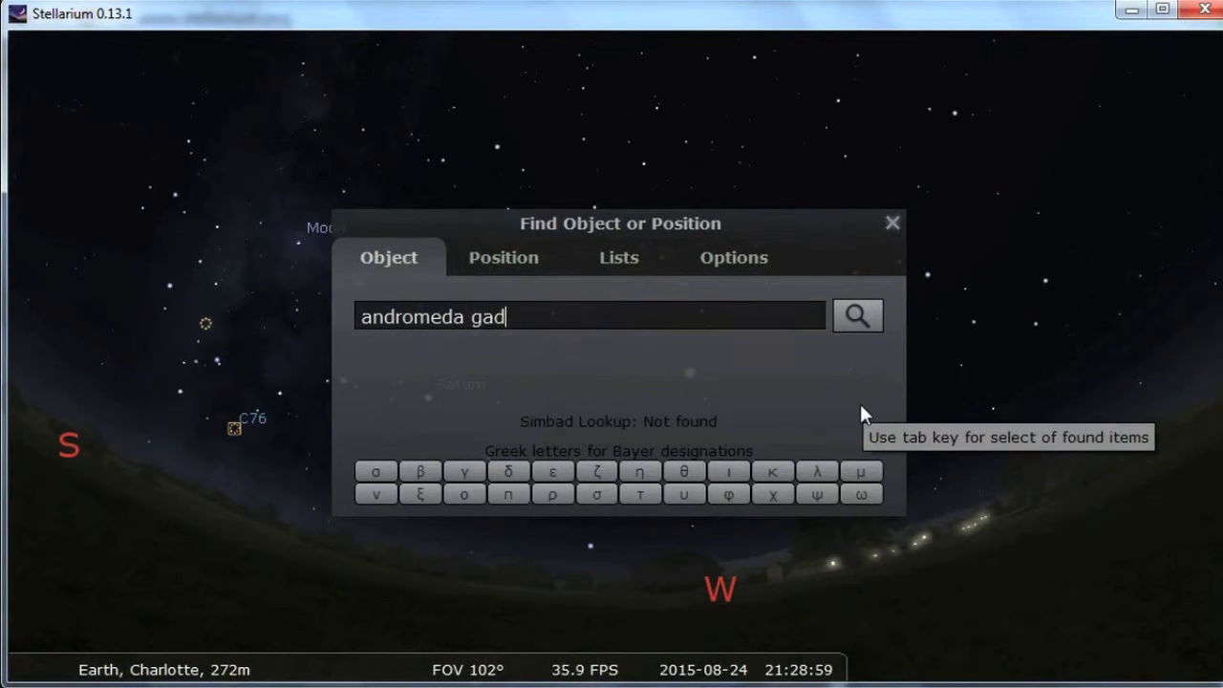
key("BackSpace")
key("BackSpace")
key("BackSpace")
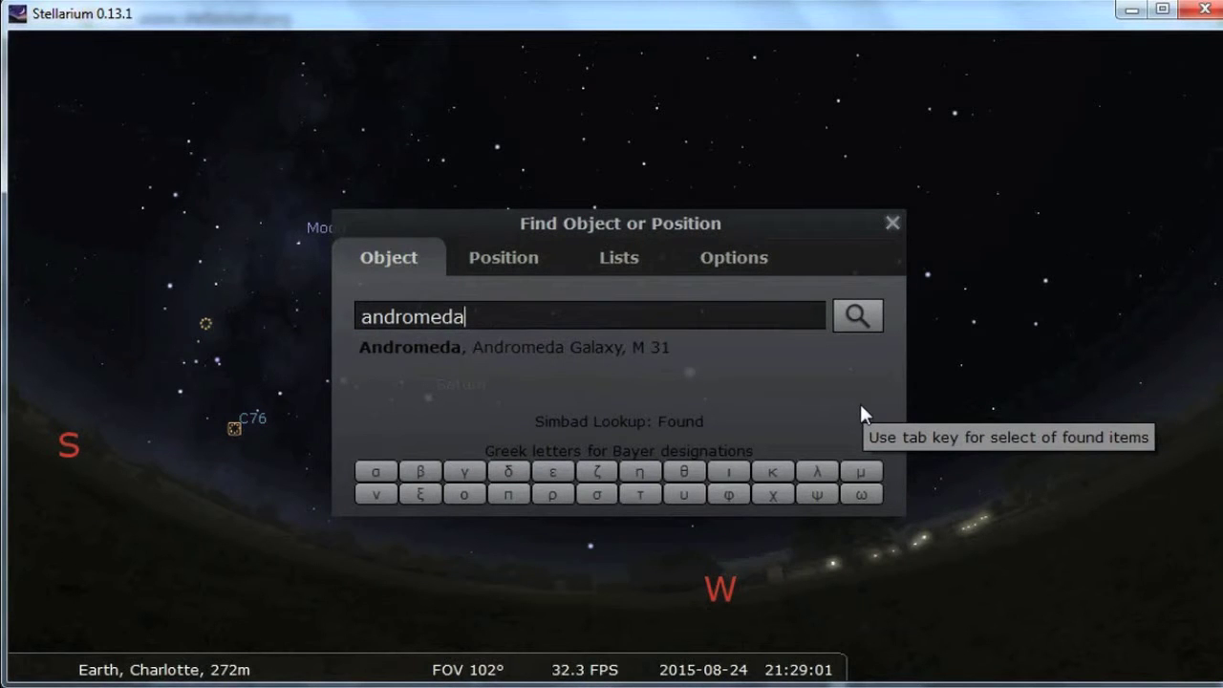
type("g")
key("Return")
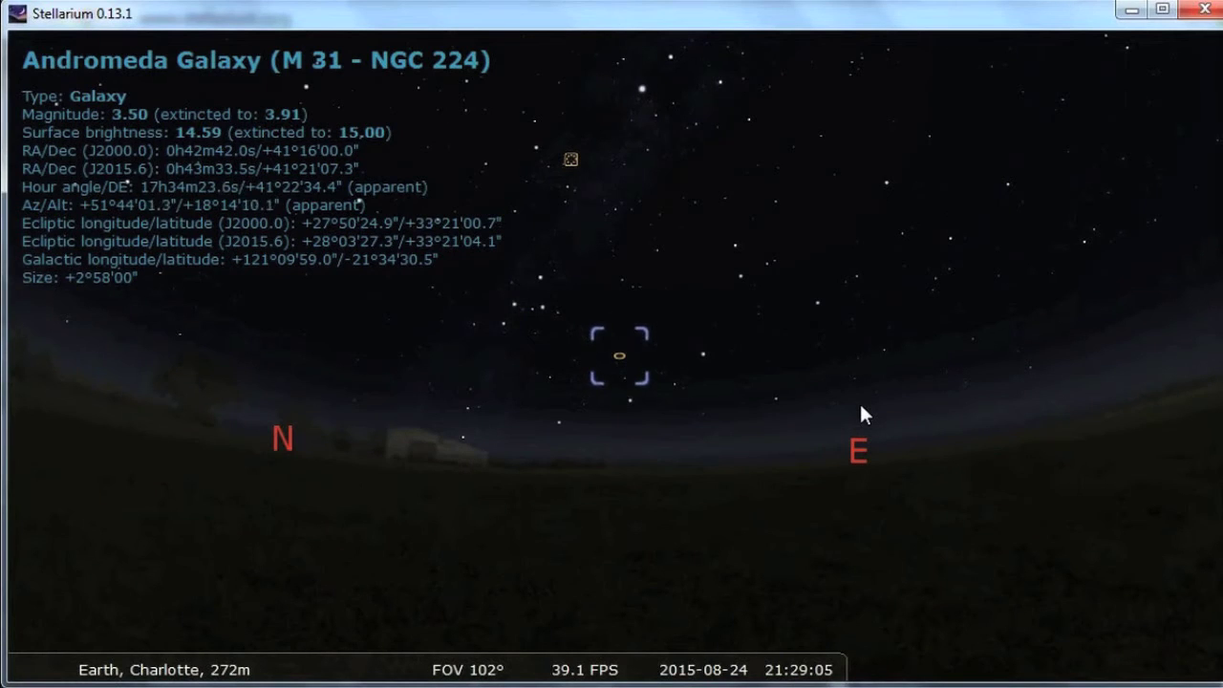
mouse_move(17, 469)
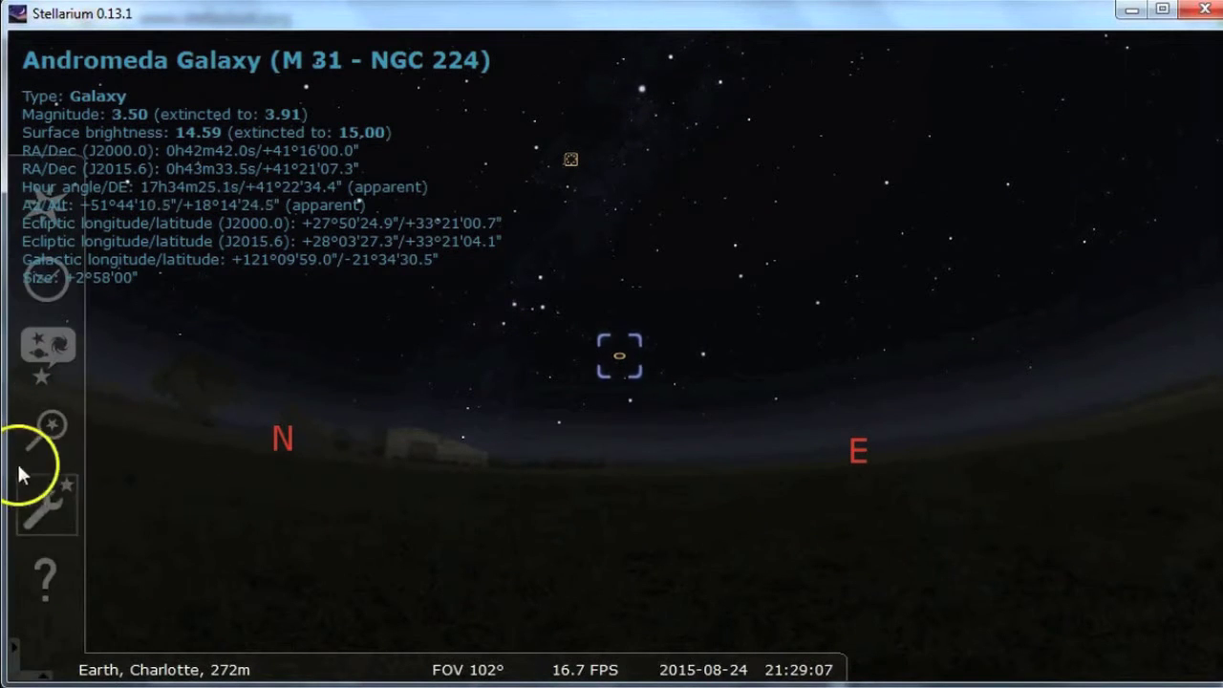
left_click(54, 506)
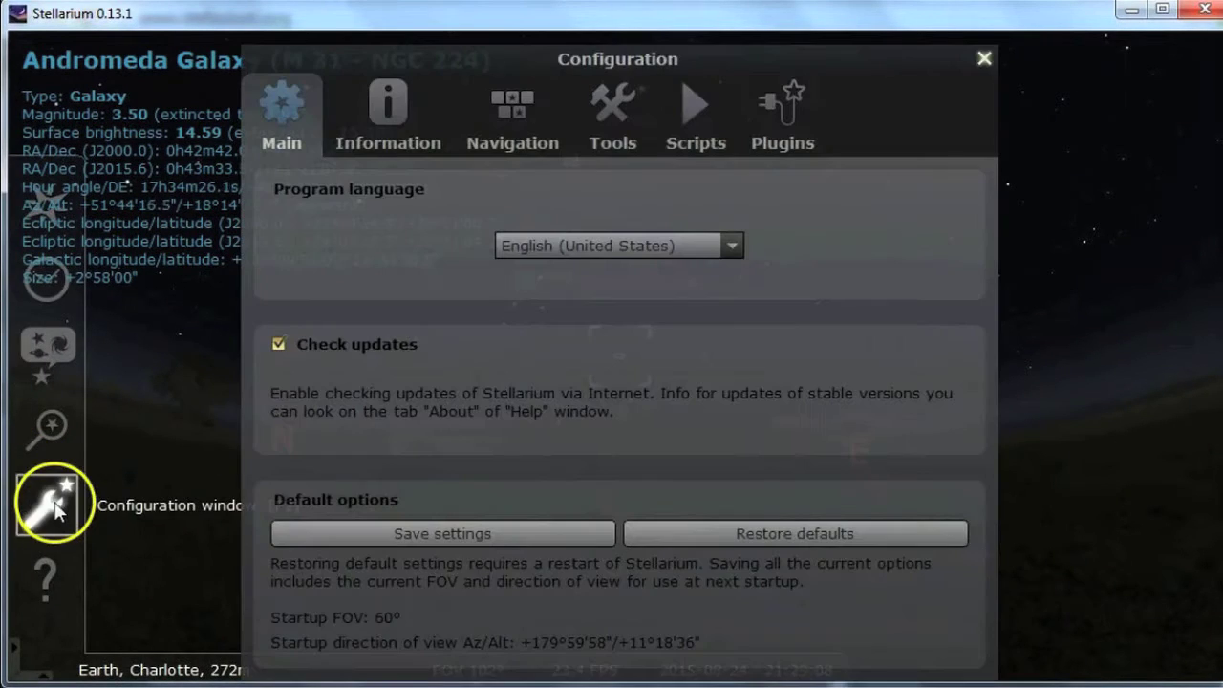
left_click(987, 55)
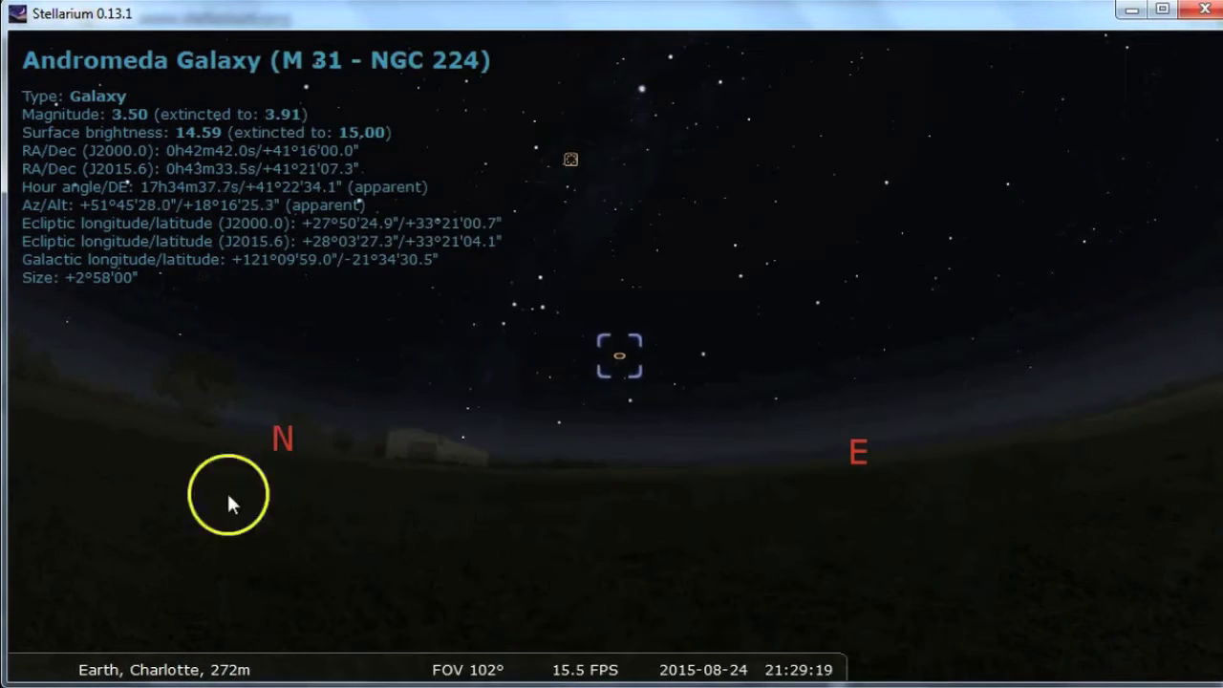
mouse_move(52, 642)
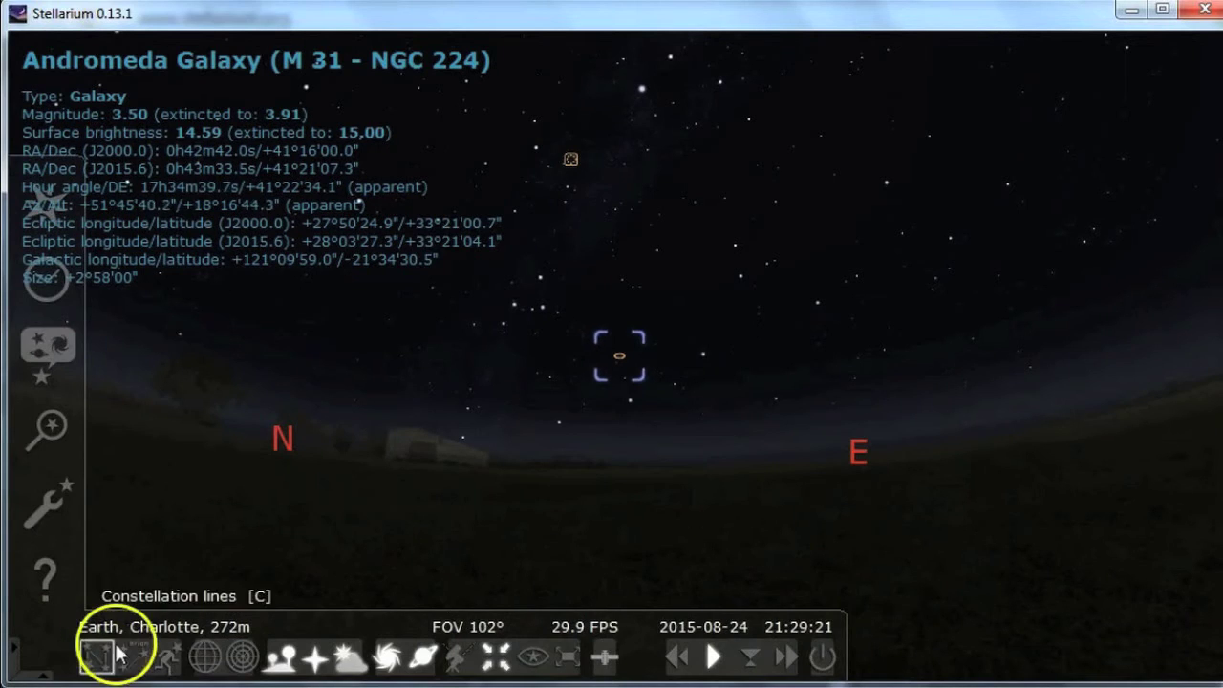
Step: Deselect the Andromeda Galaxy and show constellation lines and names
right_click(233, 326)
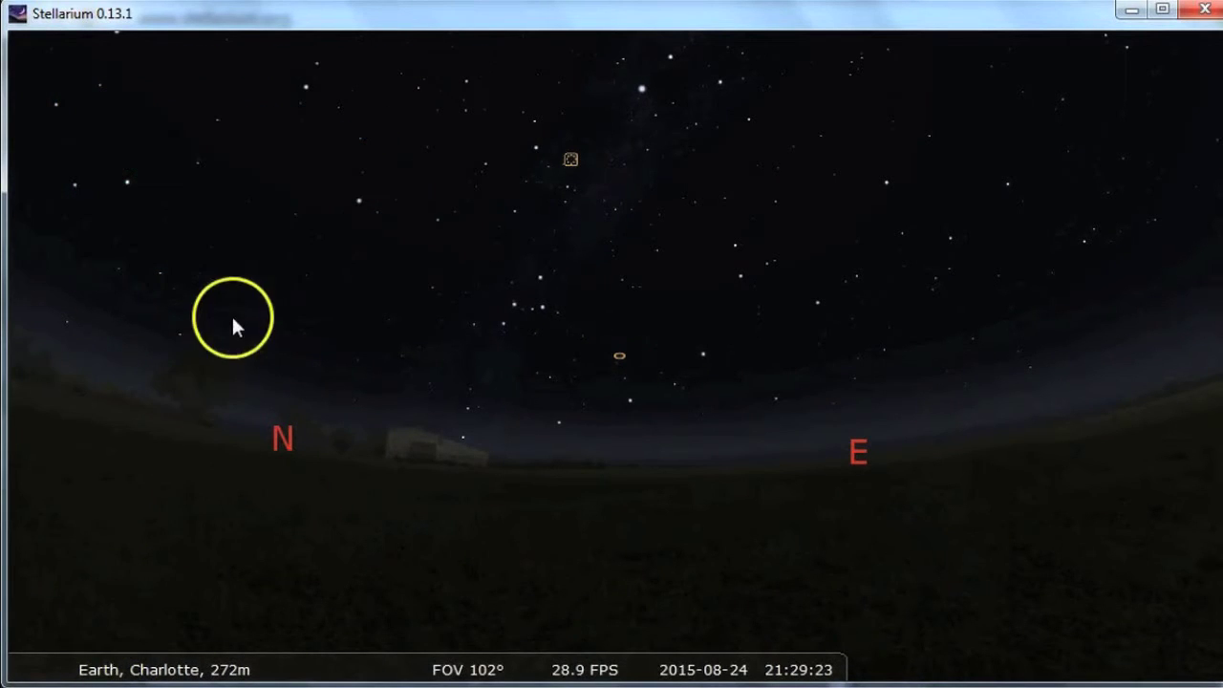
mouse_move(107, 657)
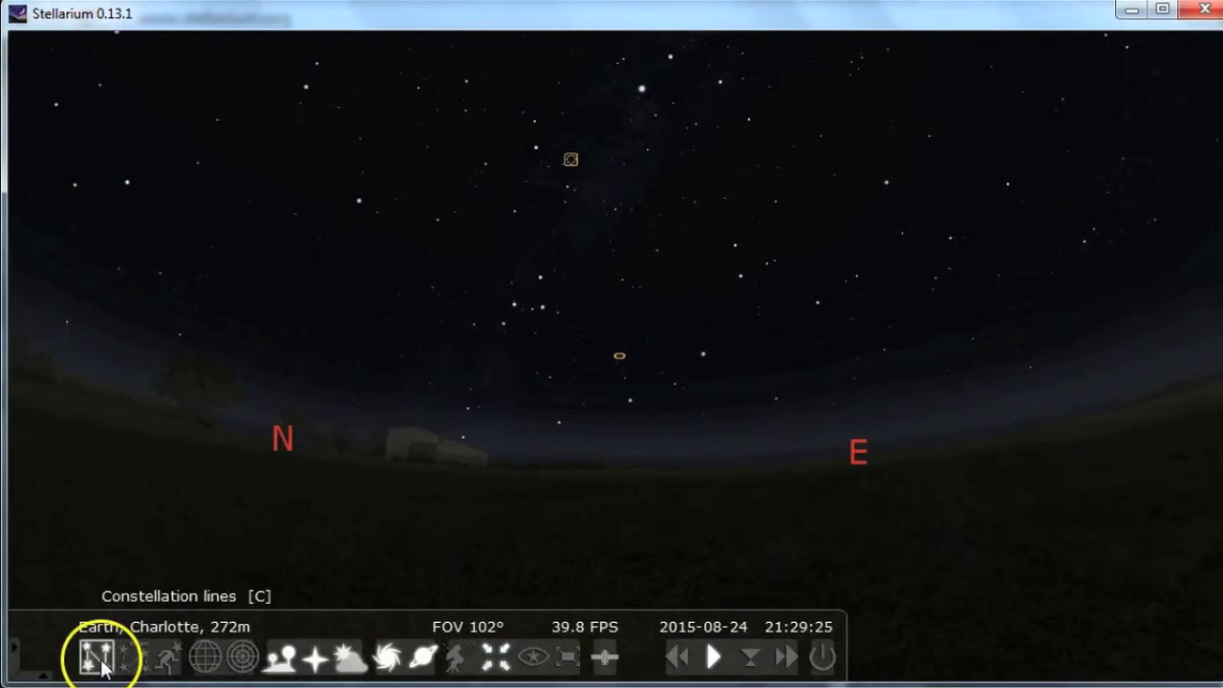
left_click(100, 658)
left_click_drag(363, 396, 281, 390)
mouse_move(178, 680)
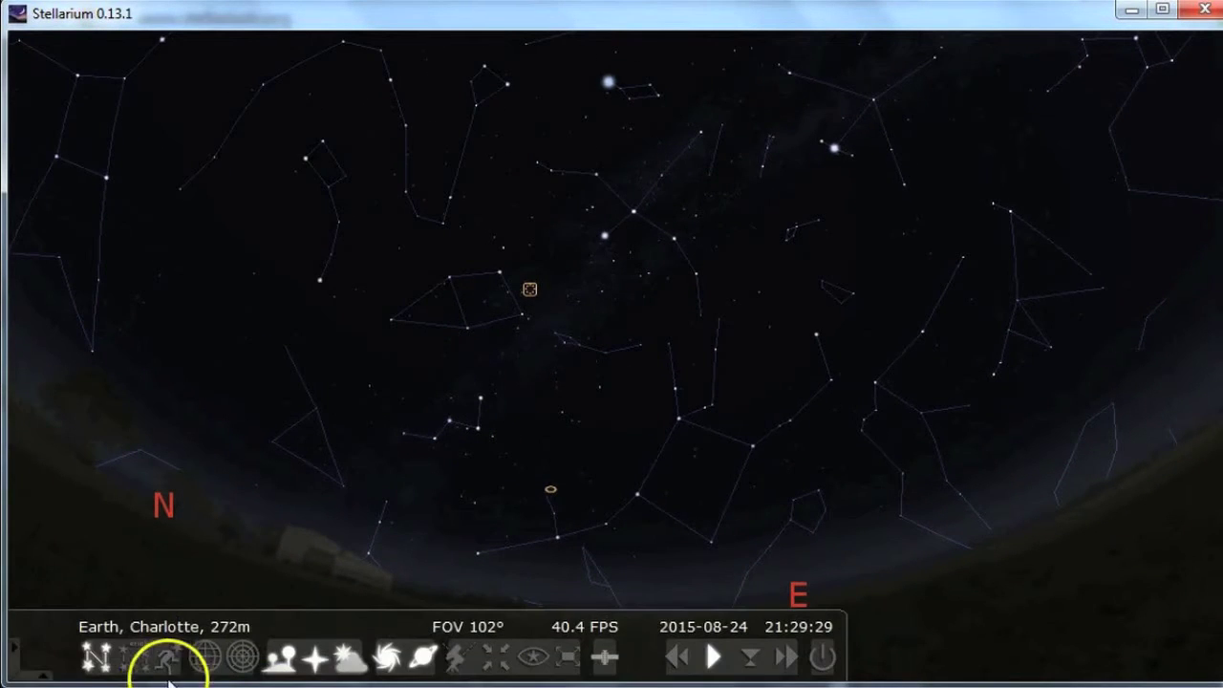
left_click(131, 657)
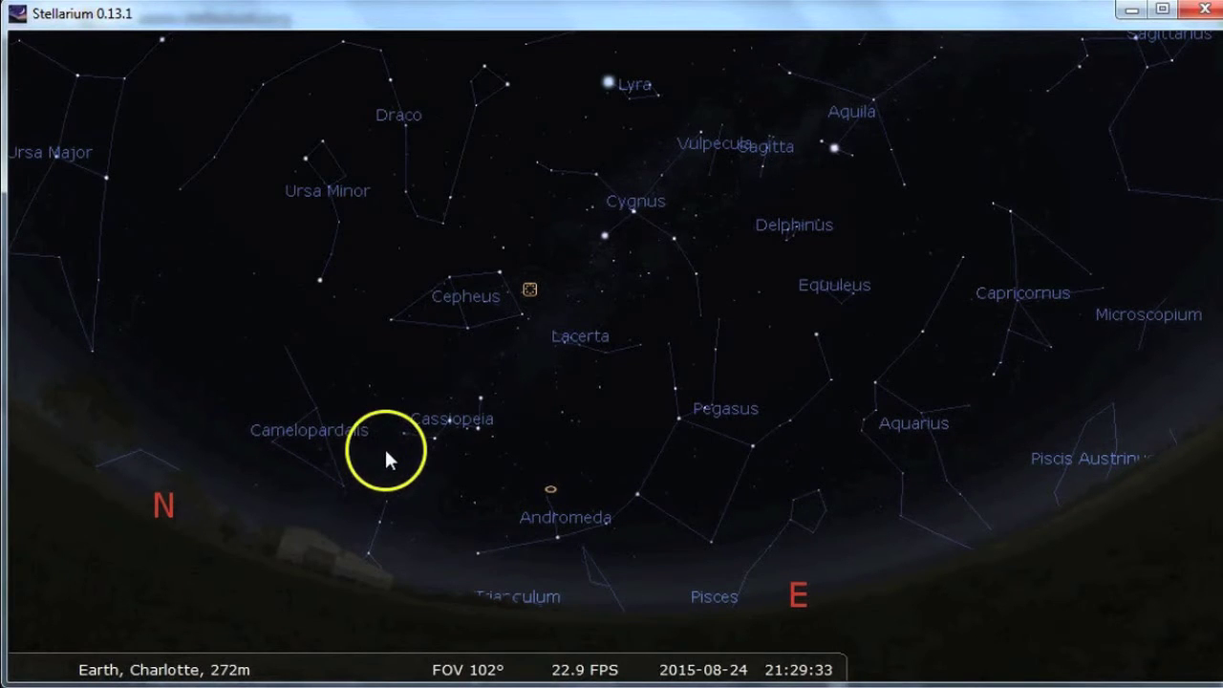
Step: Toggle constellation art and both coordinate grids on and off, then hide the ground to view Taurus and Gemini
mouse_move(240, 655)
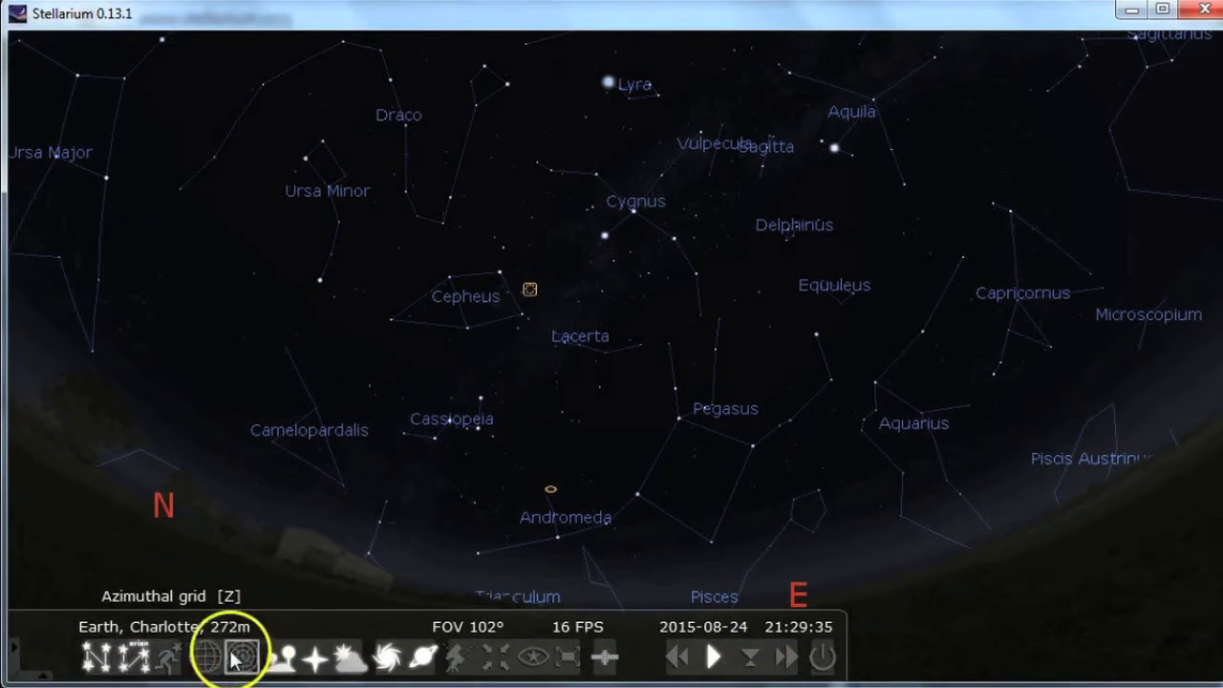
left_click(164, 661)
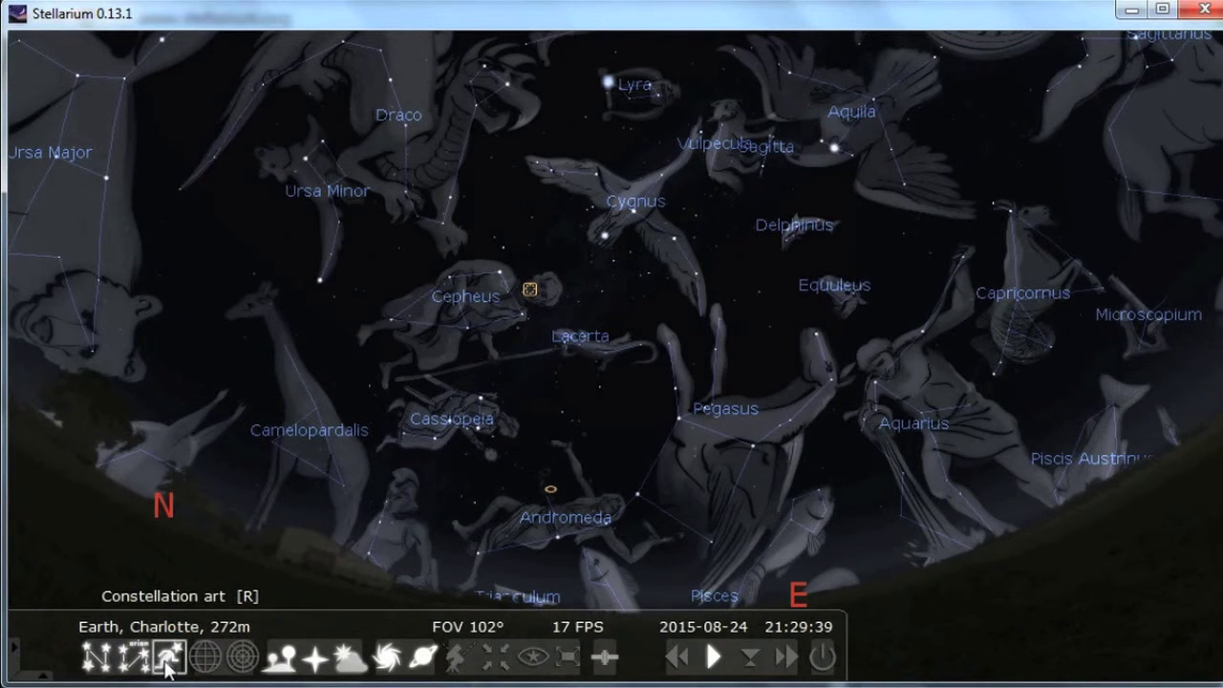
left_click(168, 659)
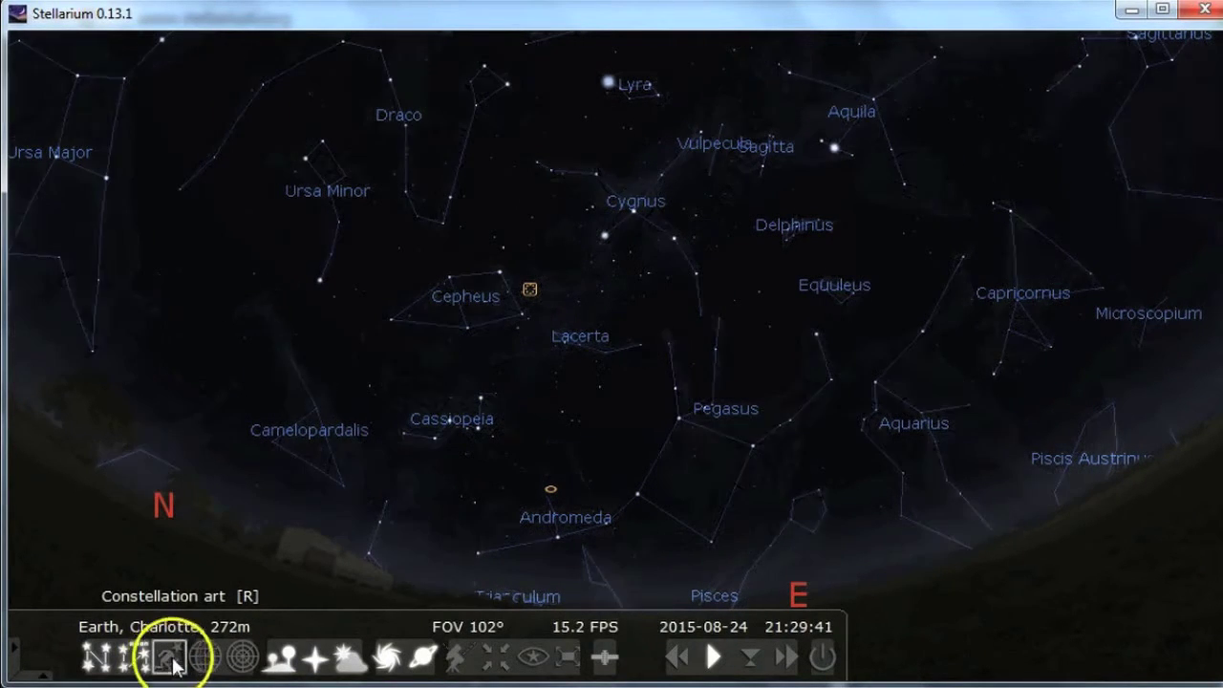
left_click(206, 659)
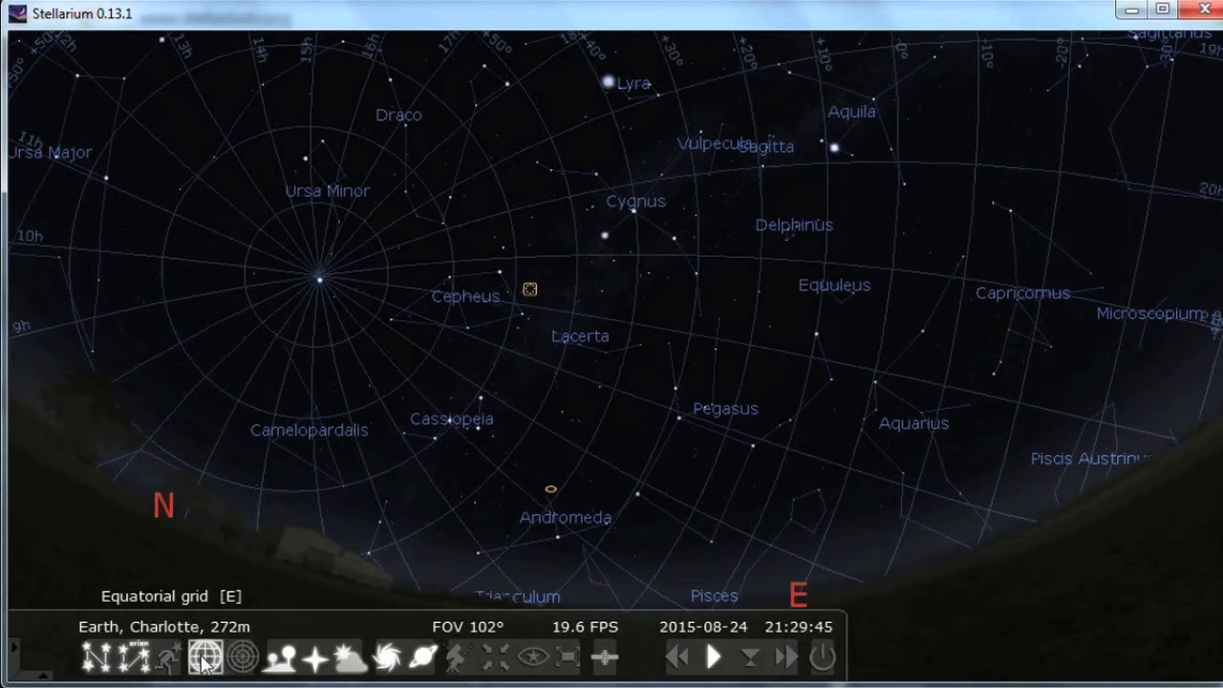
left_click(202, 659)
left_click(243, 658)
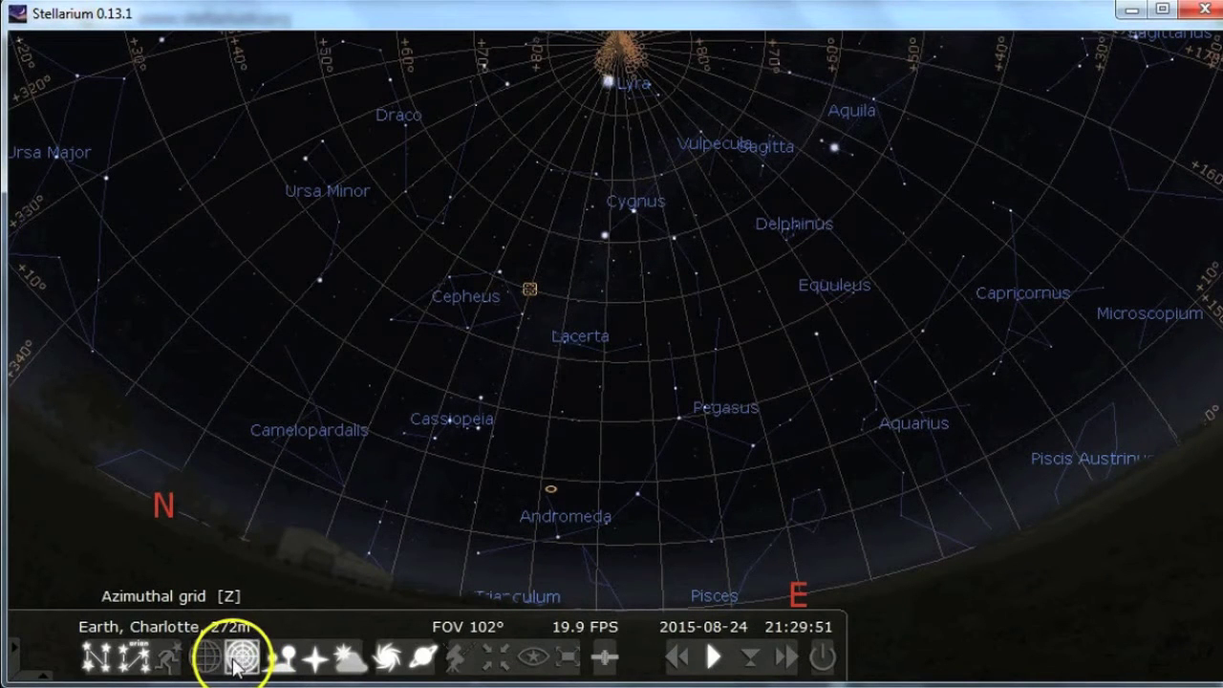
left_click(241, 659)
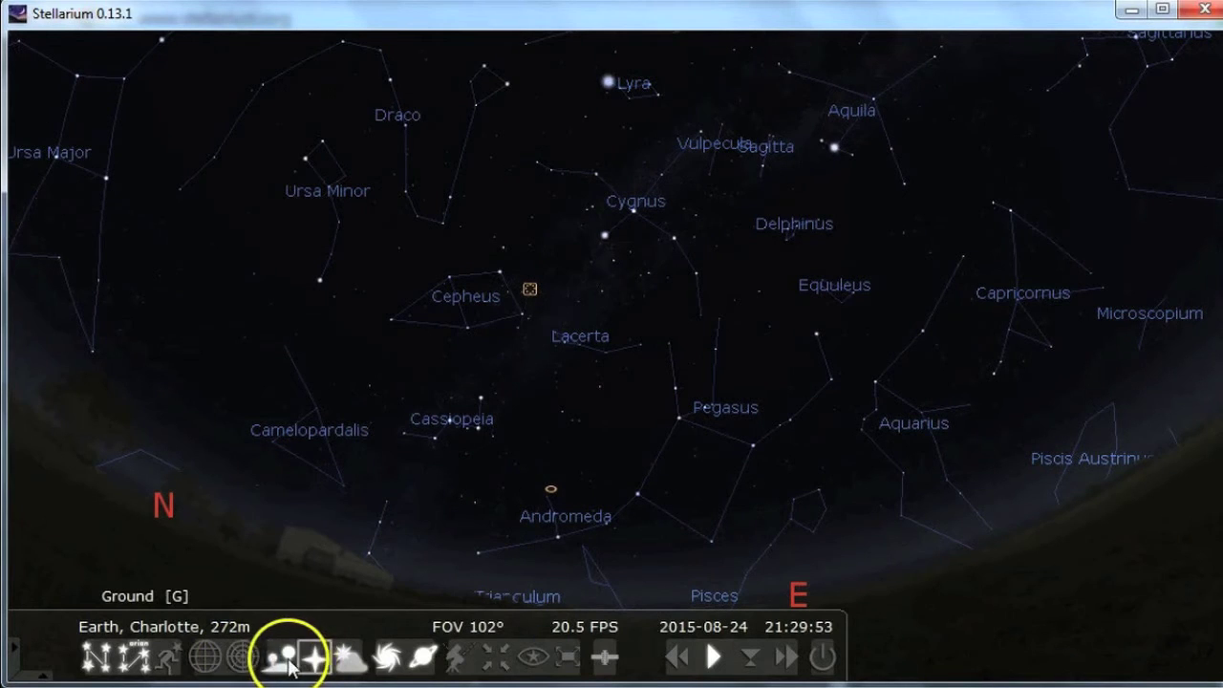
left_click(283, 659)
left_click_drag(265, 538, 449, 353)
Step: Restore the ground and turn the view southeast toward Sagittarius and Scorpius
left_click(278, 658)
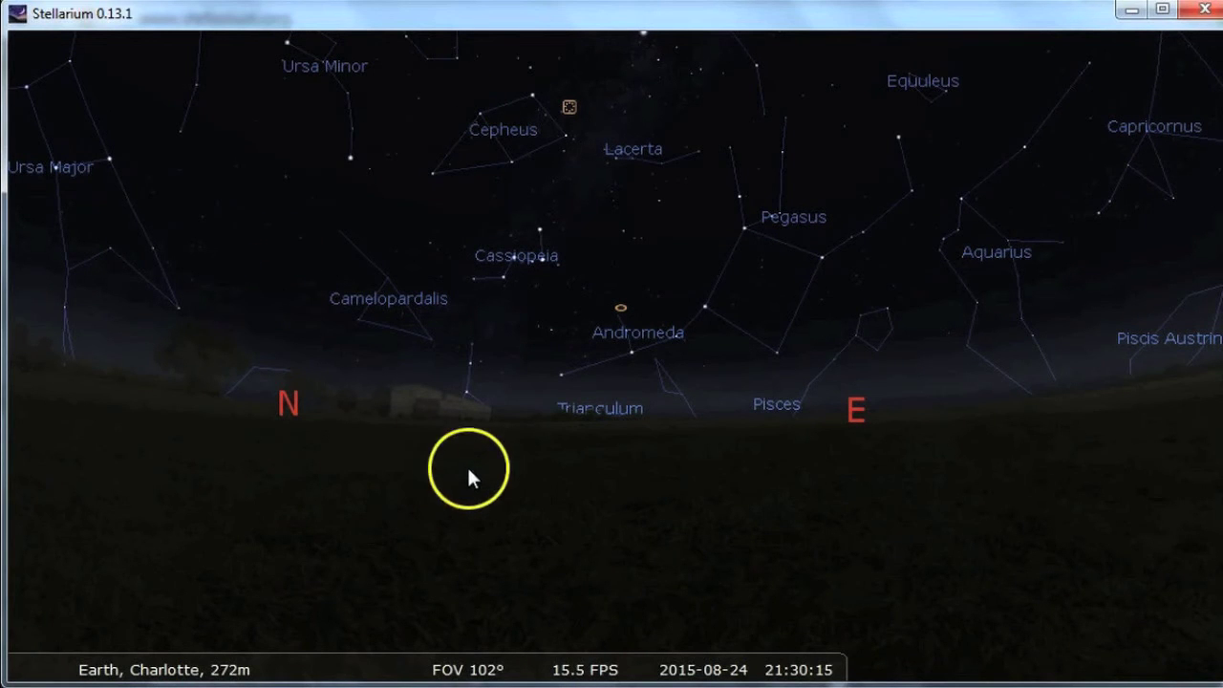
left_click_drag(1140, 265, 546, 349)
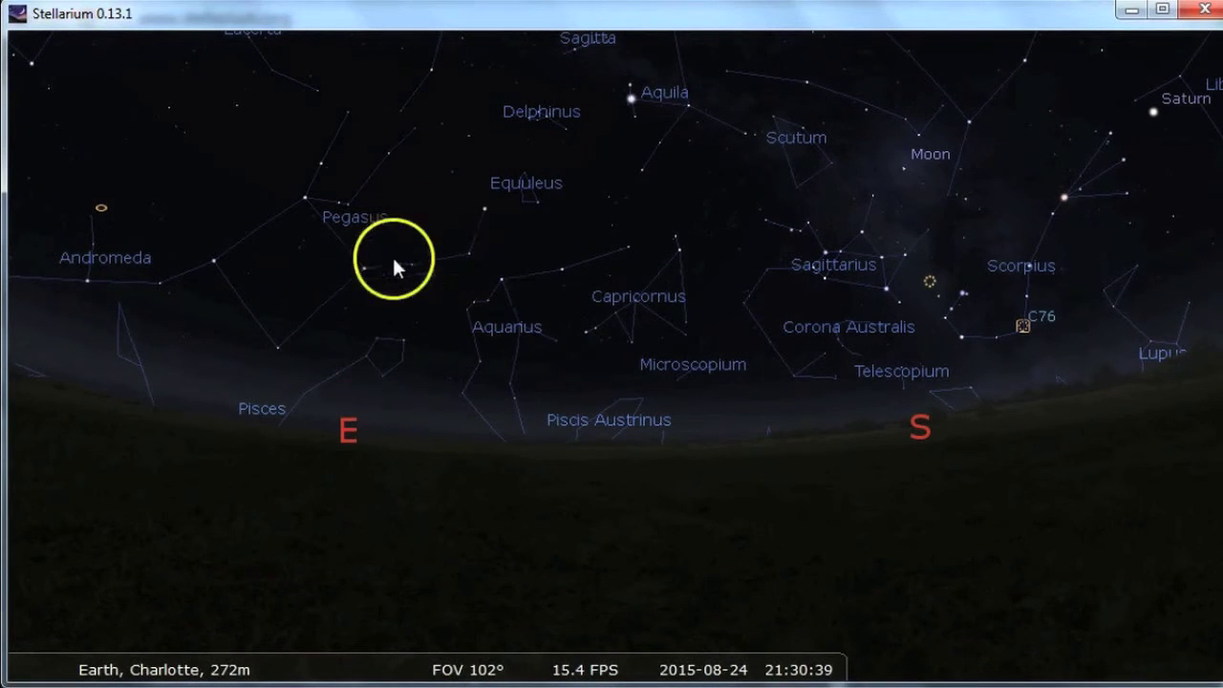
left_click_drag(407, 252, 373, 270)
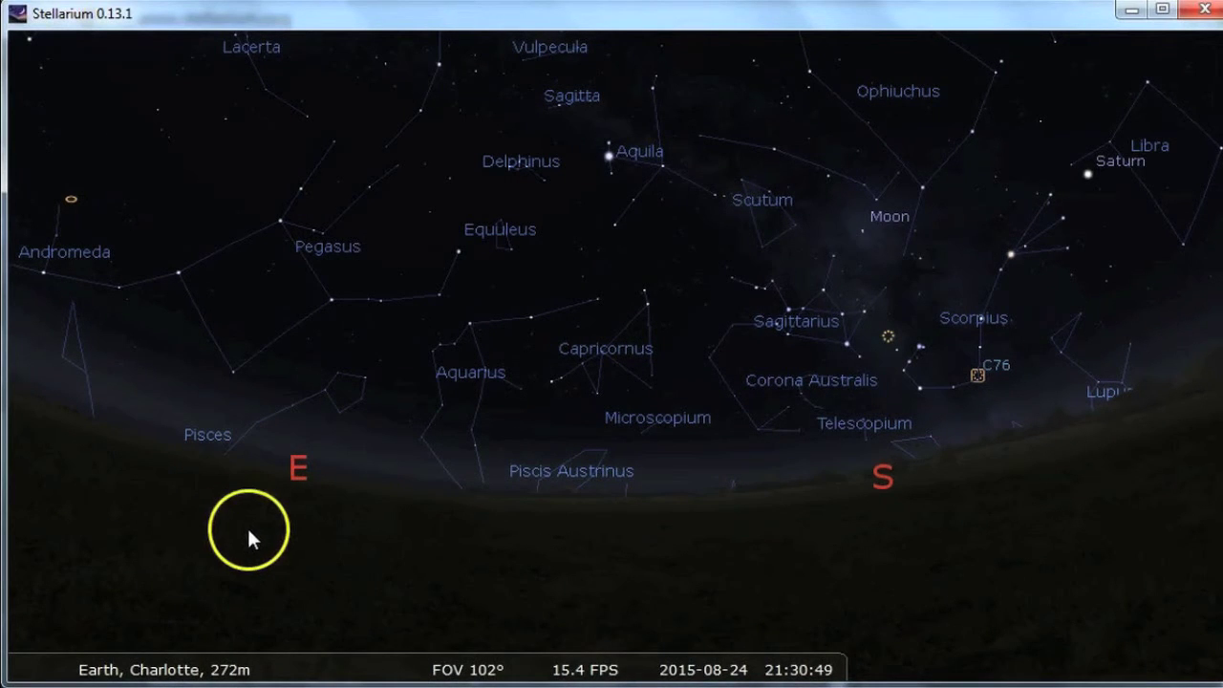
mouse_move(209, 657)
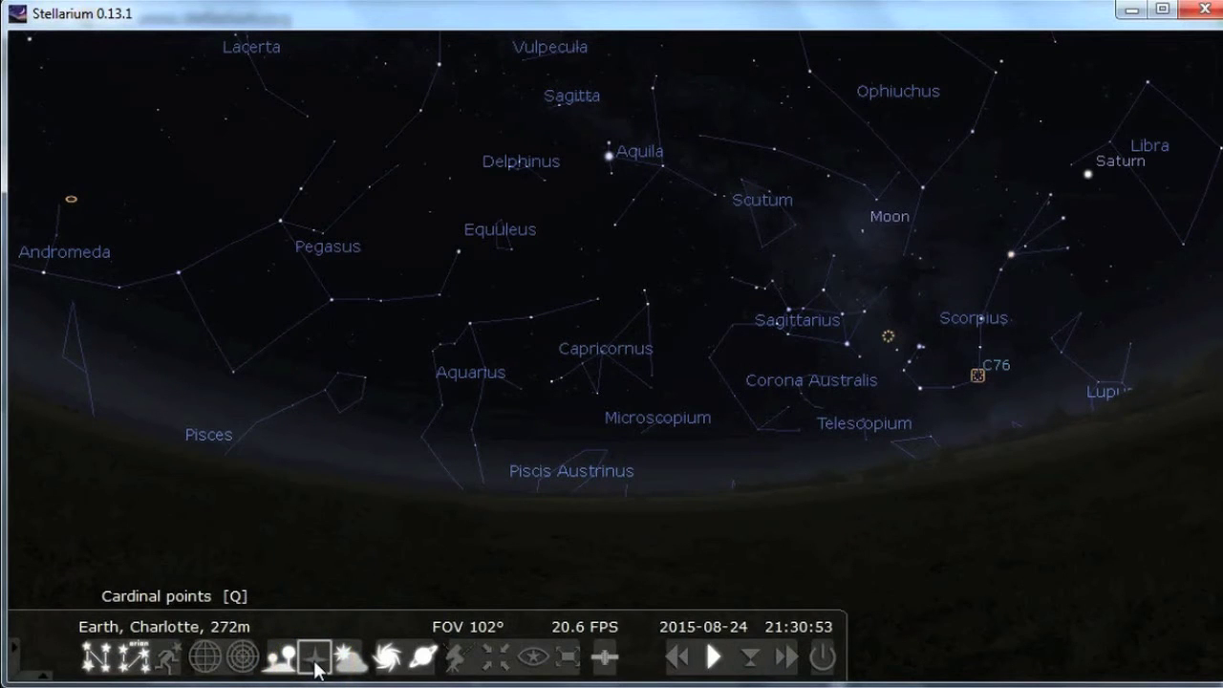
left_click(351, 661)
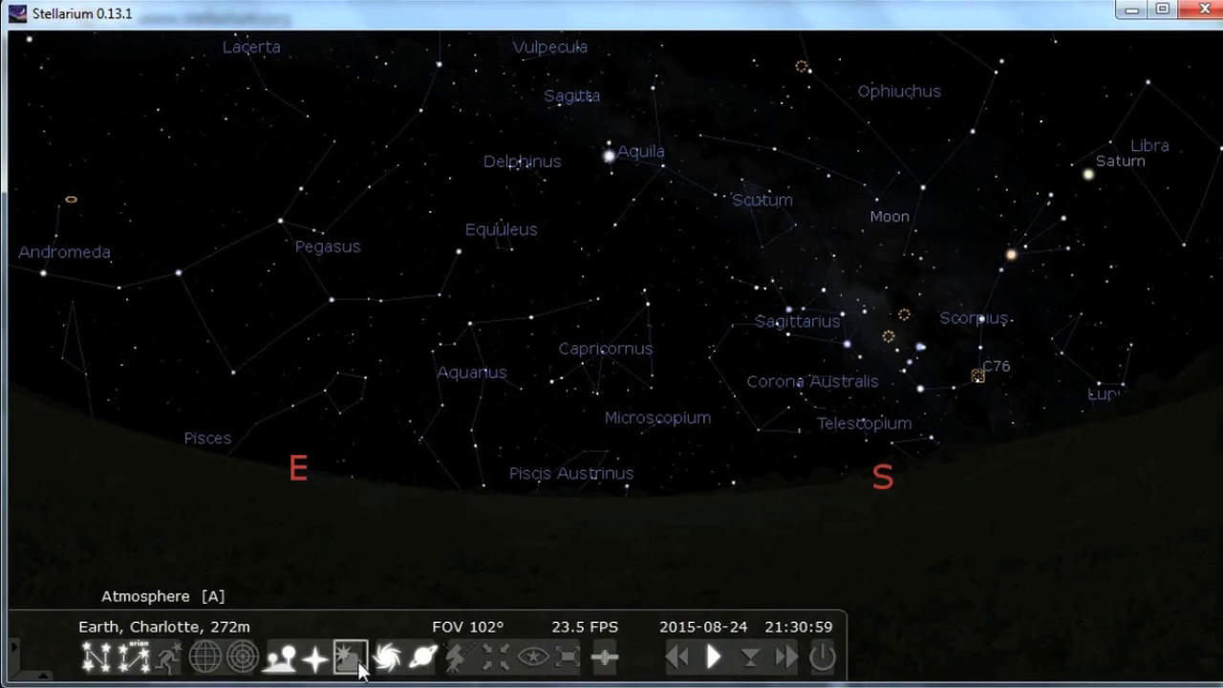
left_click(360, 668)
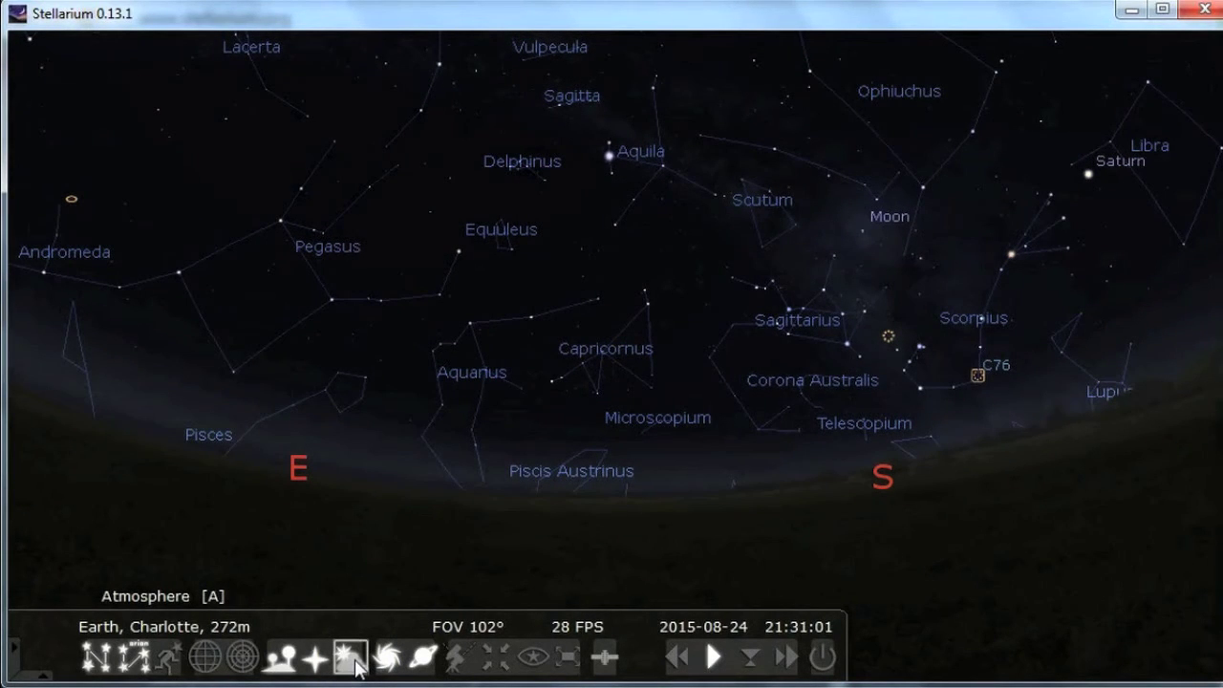
left_click_drag(202, 333, 179, 380)
mouse_move(375, 658)
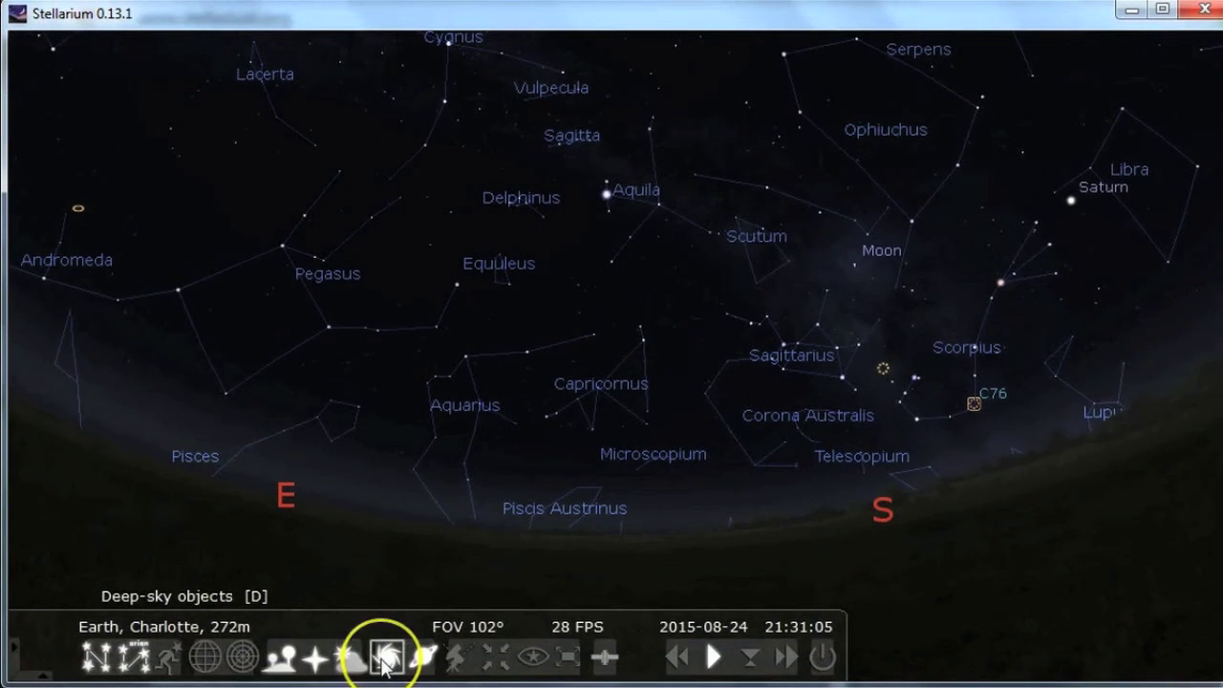
left_click(386, 661)
left_click(388, 662)
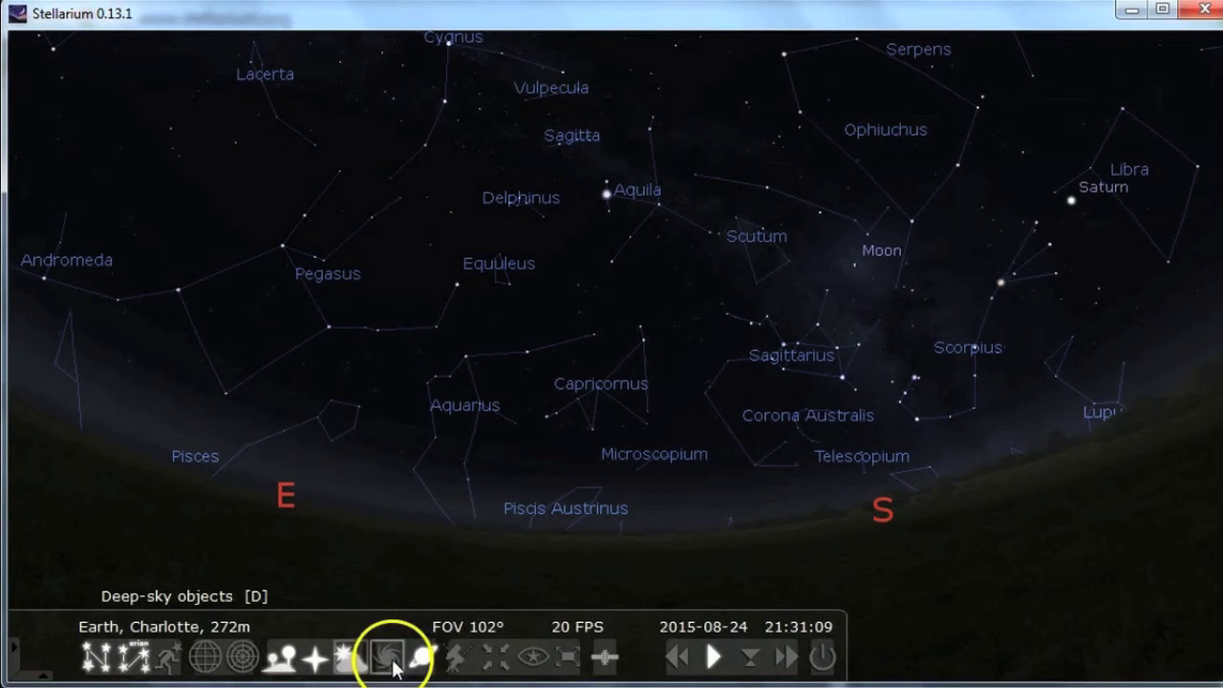
left_click(394, 665)
left_click(389, 669)
left_click(394, 666)
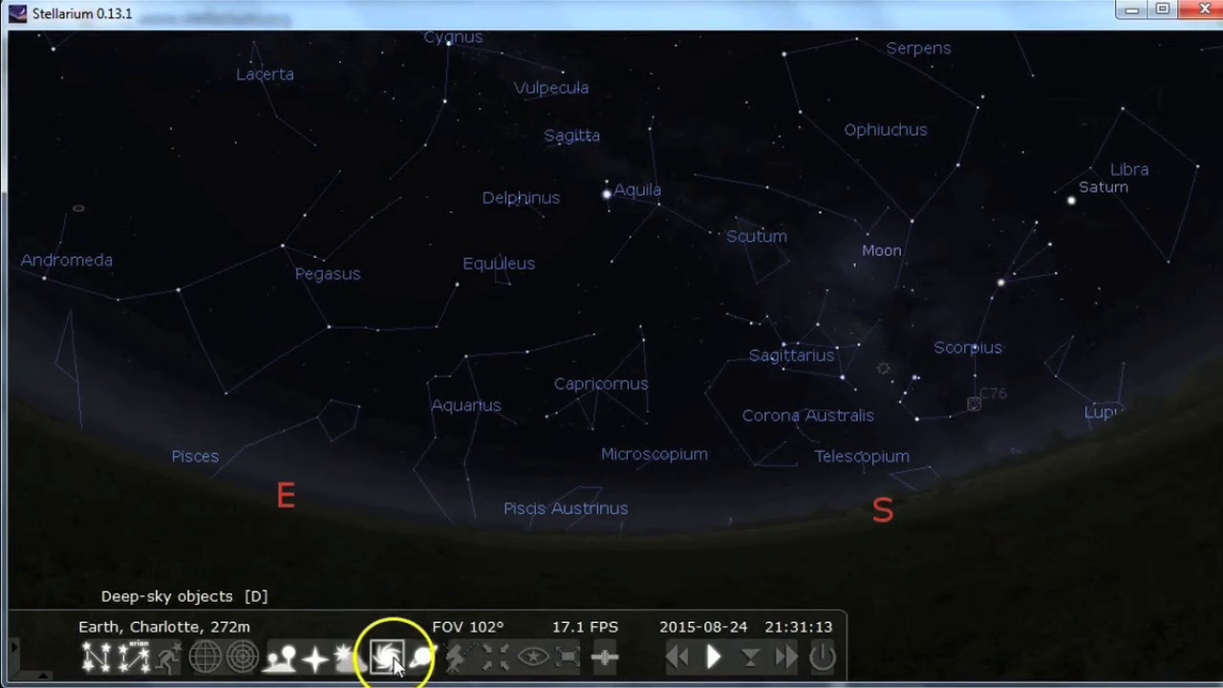
left_click_drag(396, 324, 761, 359)
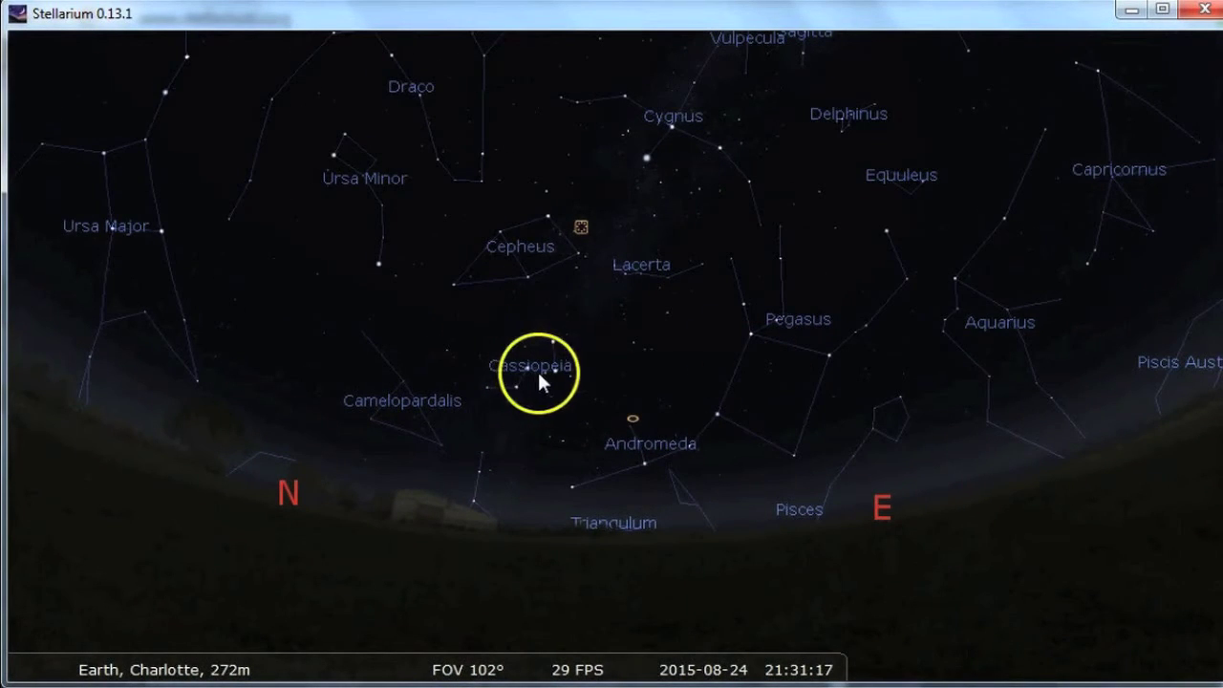
Step: Switch to an equatorial mount and back, then select and centre the Elephant's Trunk nebula
mouse_move(402, 659)
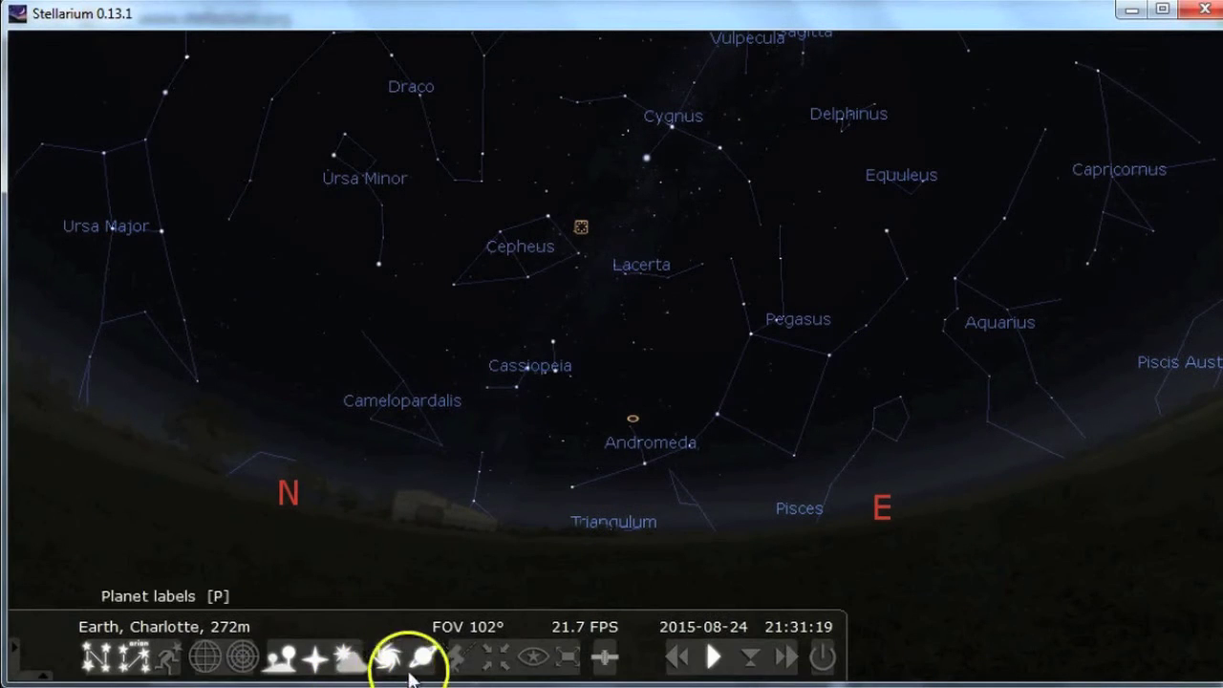
left_click(461, 664)
left_click(460, 666)
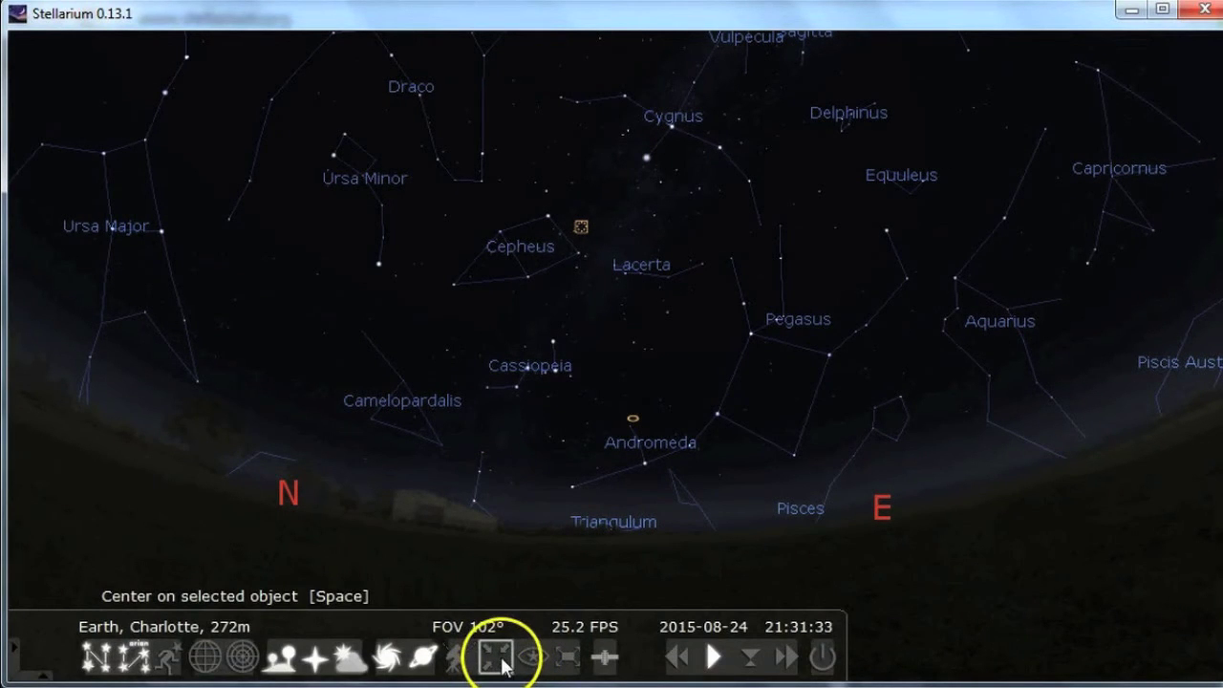
left_click(580, 226)
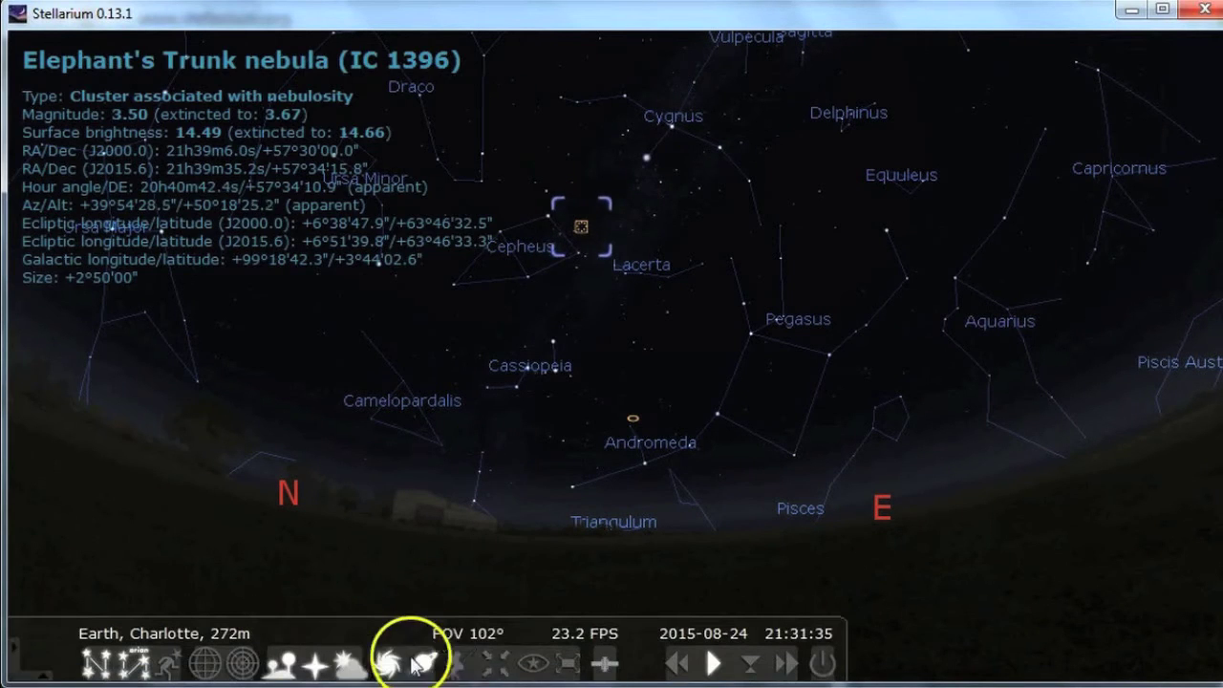
left_click(455, 660)
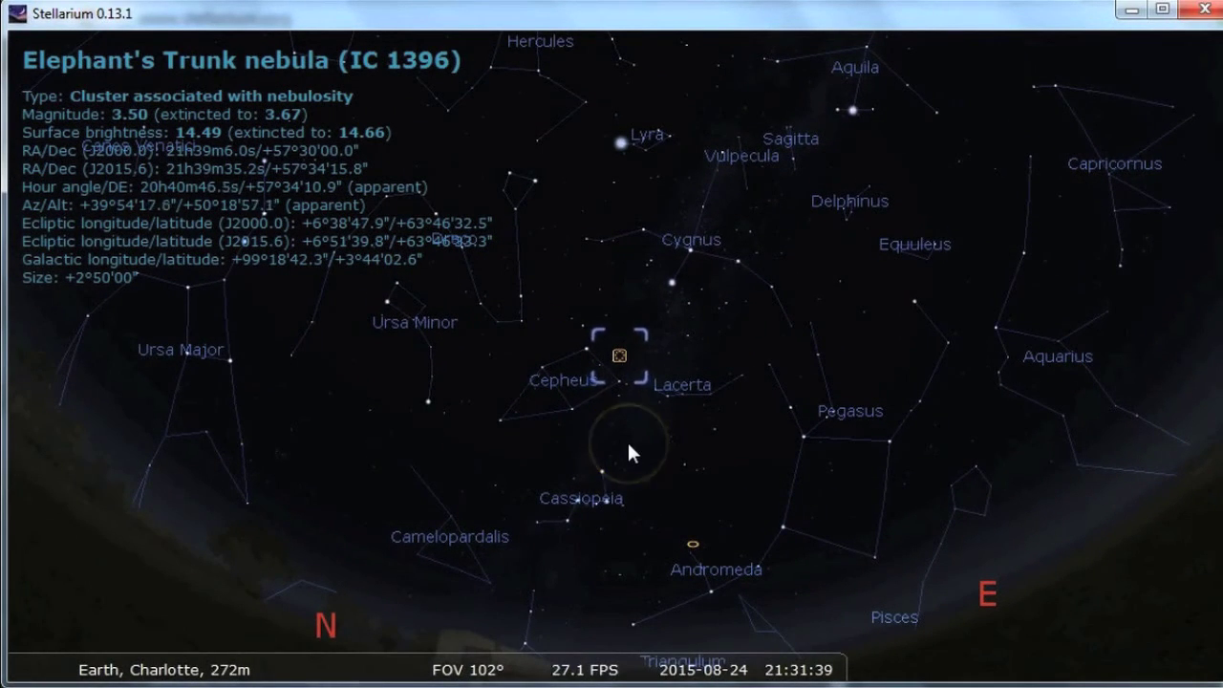
Step: Select the star Sadr in Cygnus and centre the view on it
left_click(625, 349)
left_click(611, 414)
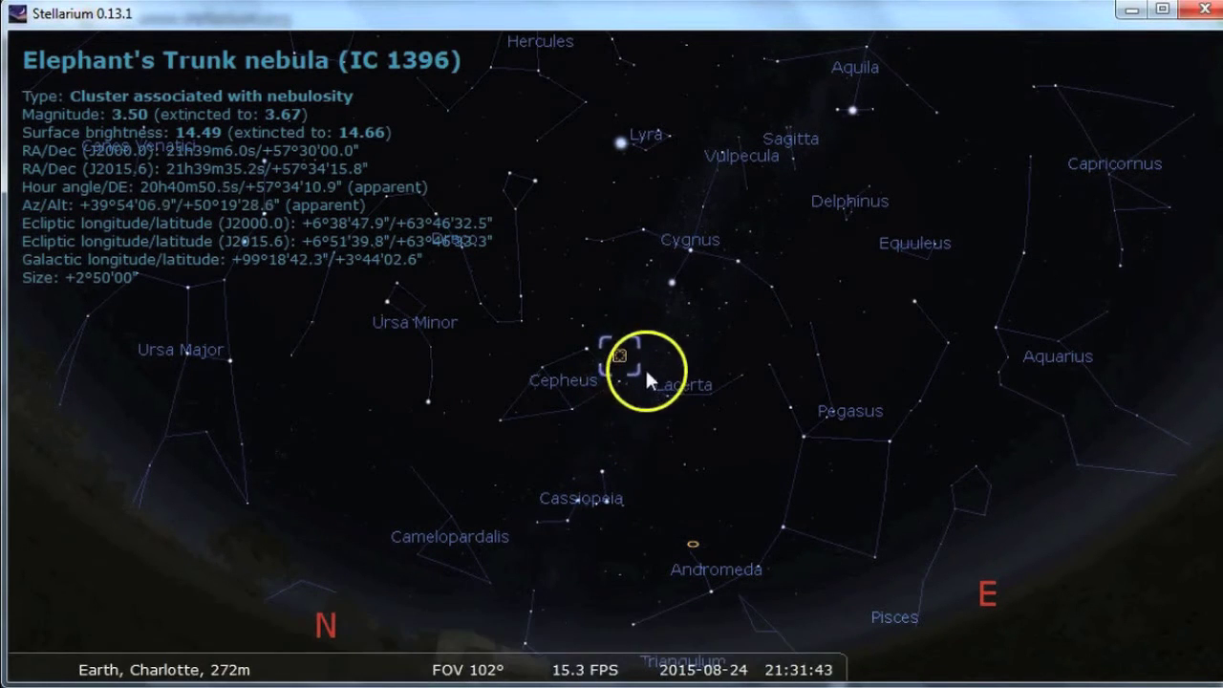
left_click(691, 252)
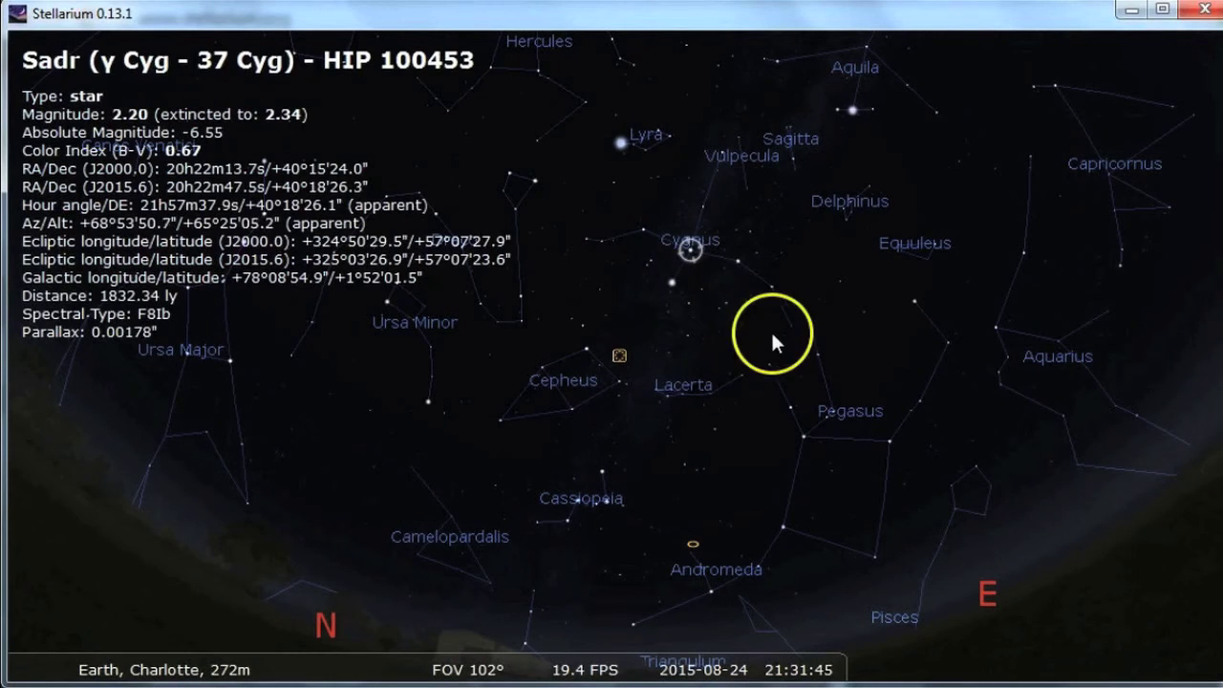
key("space")
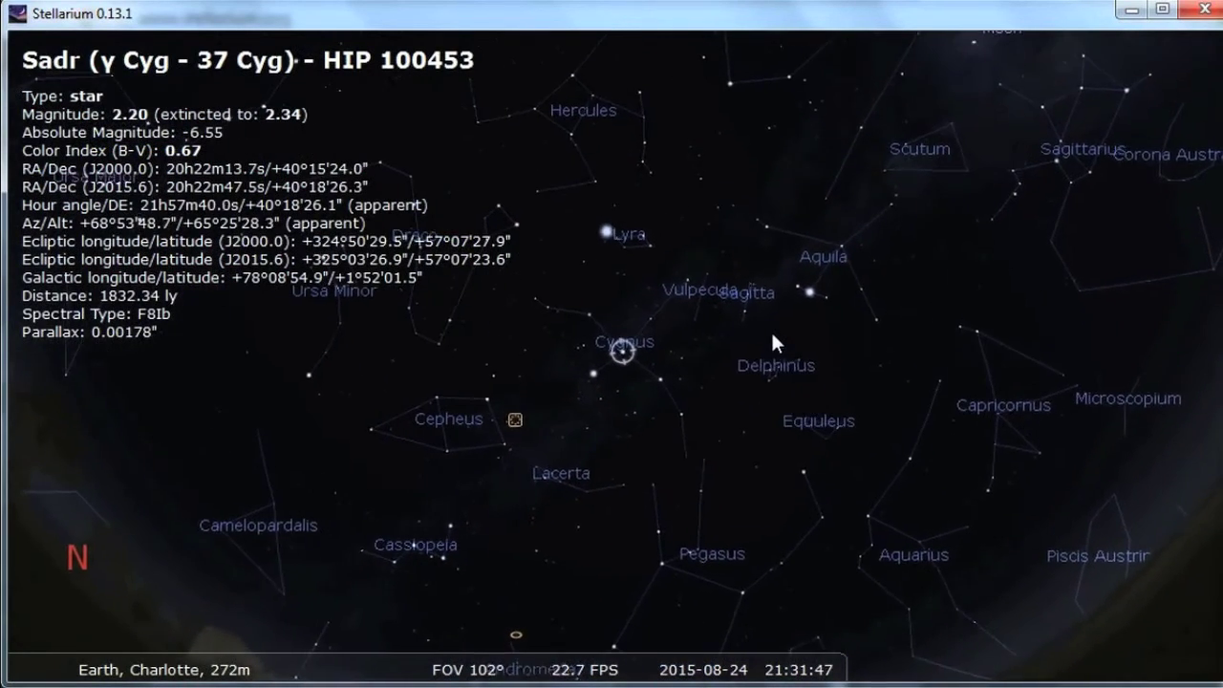
mouse_move(42, 370)
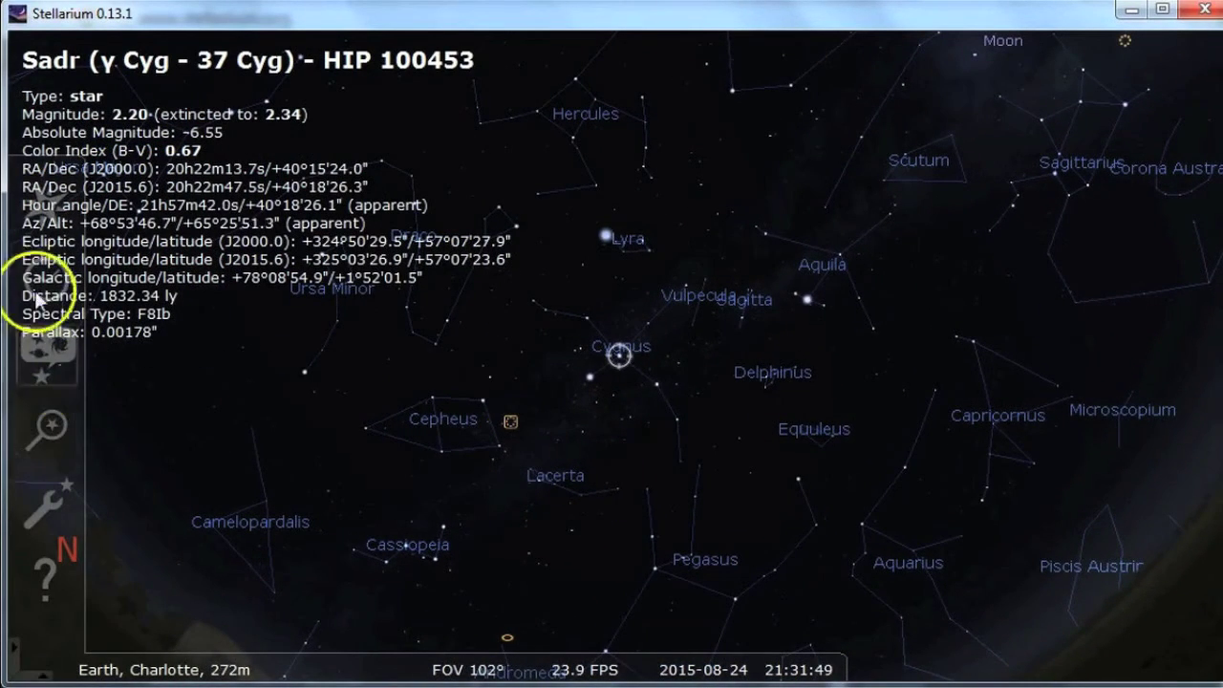
left_click(43, 427)
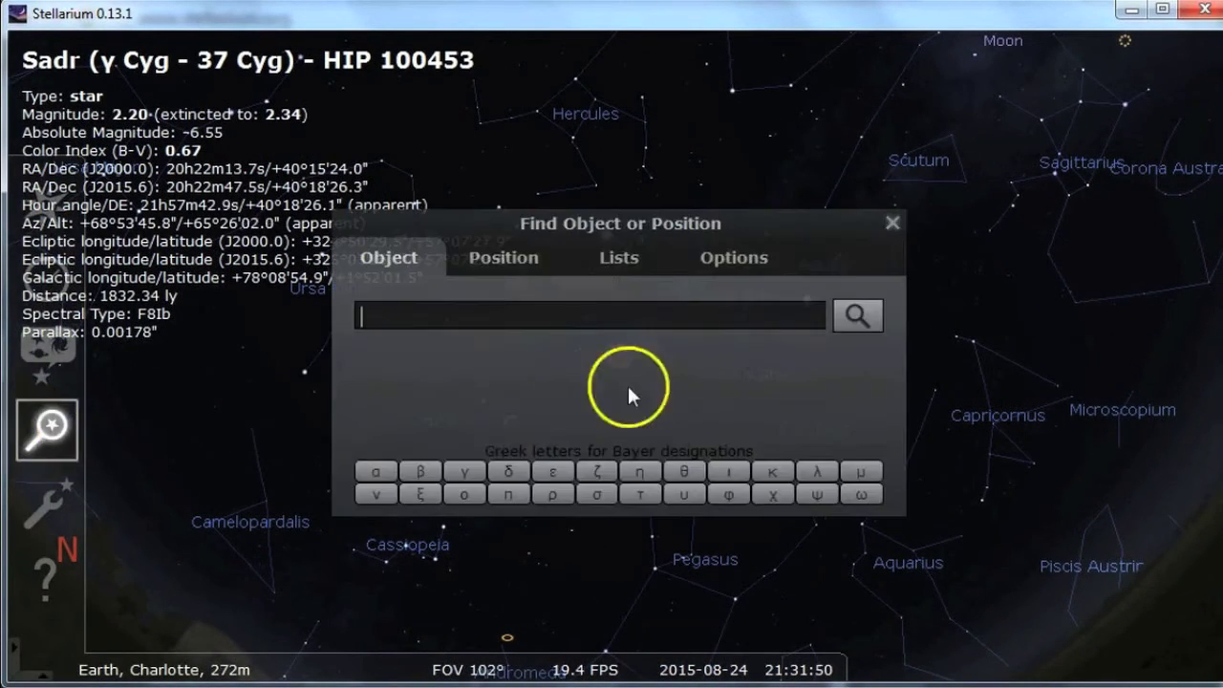
left_click(893, 221)
mouse_move(35, 450)
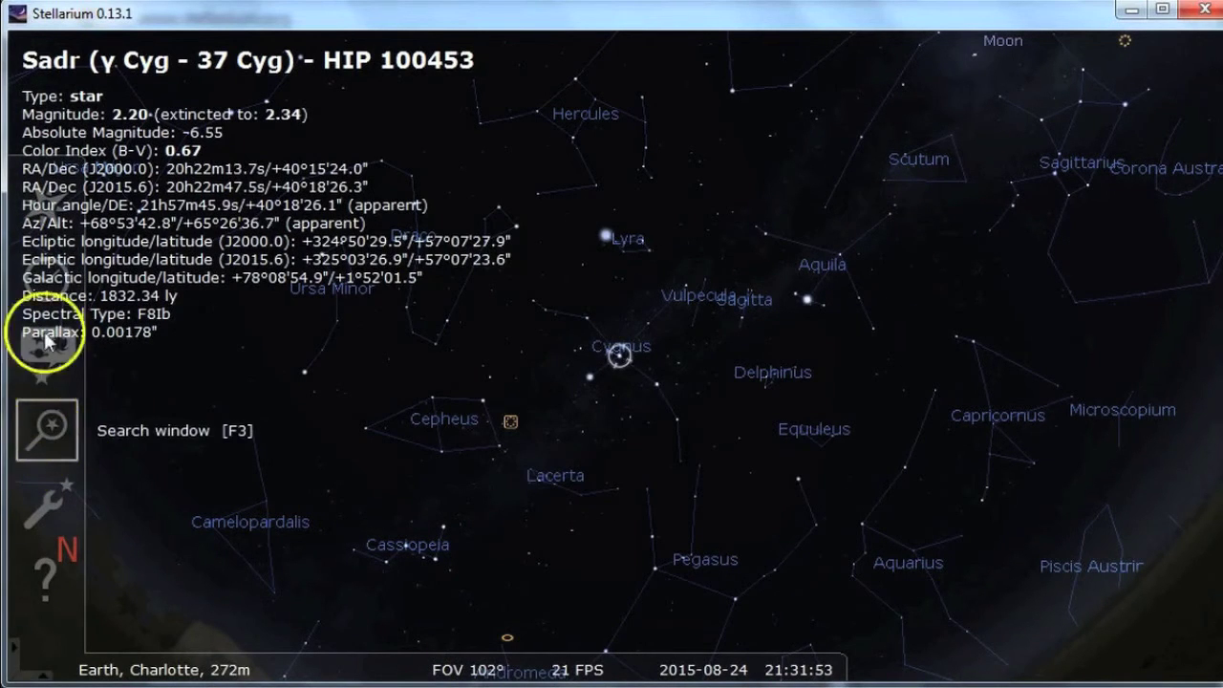
left_click(41, 275)
left_click(868, 468)
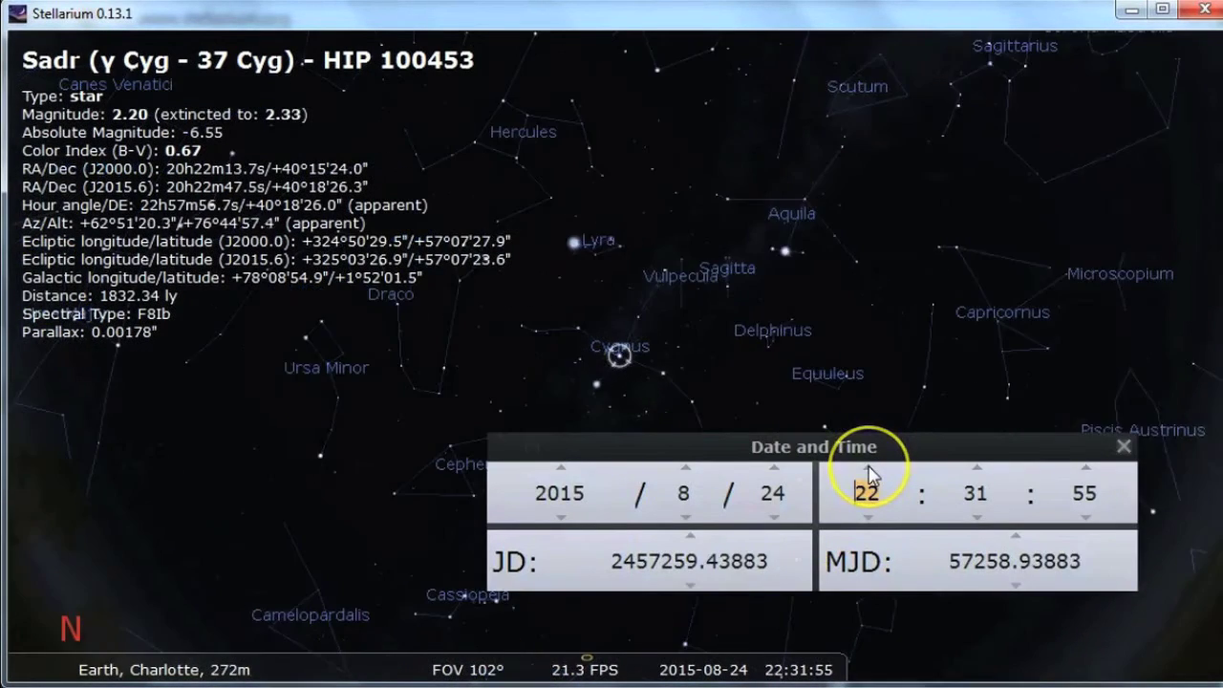
scroll(867, 468, "up", 9)
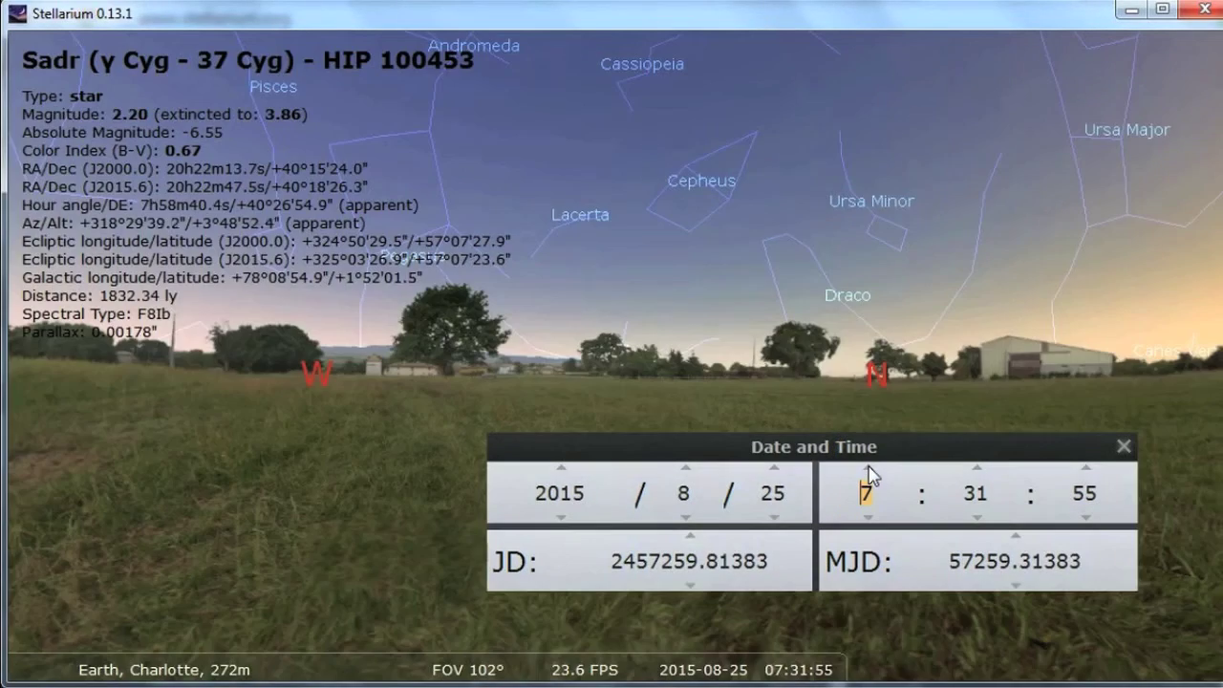
scroll(868, 520, "down", 8)
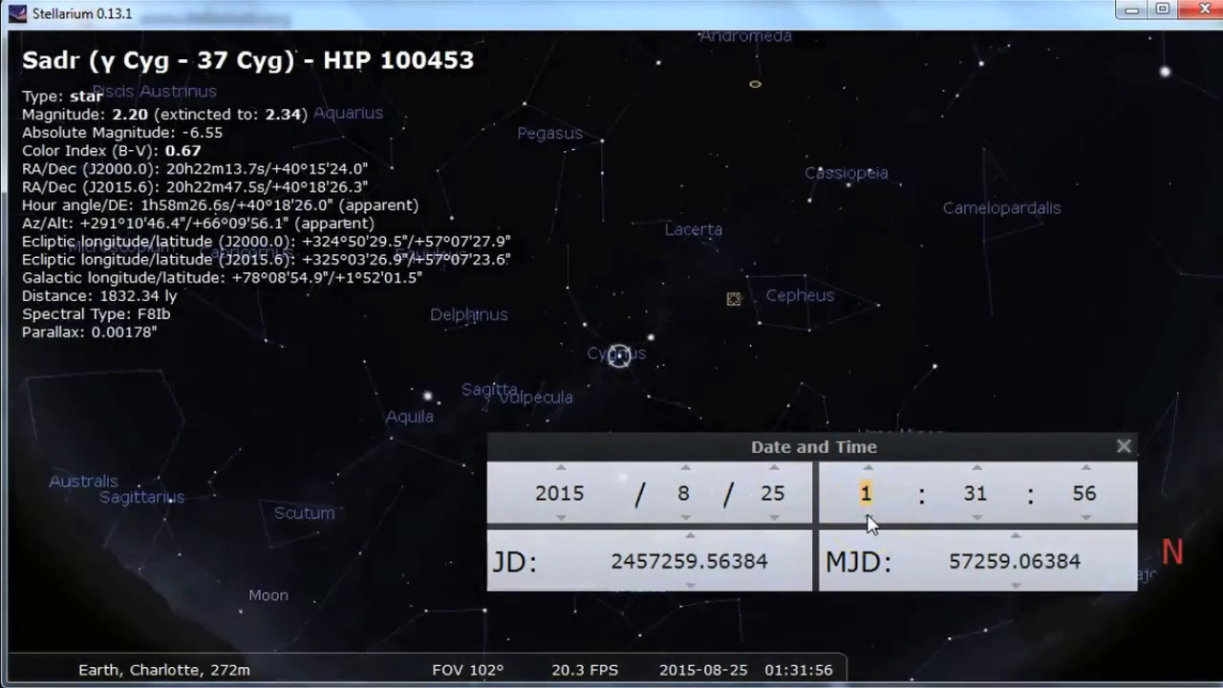
left_click(1123, 446)
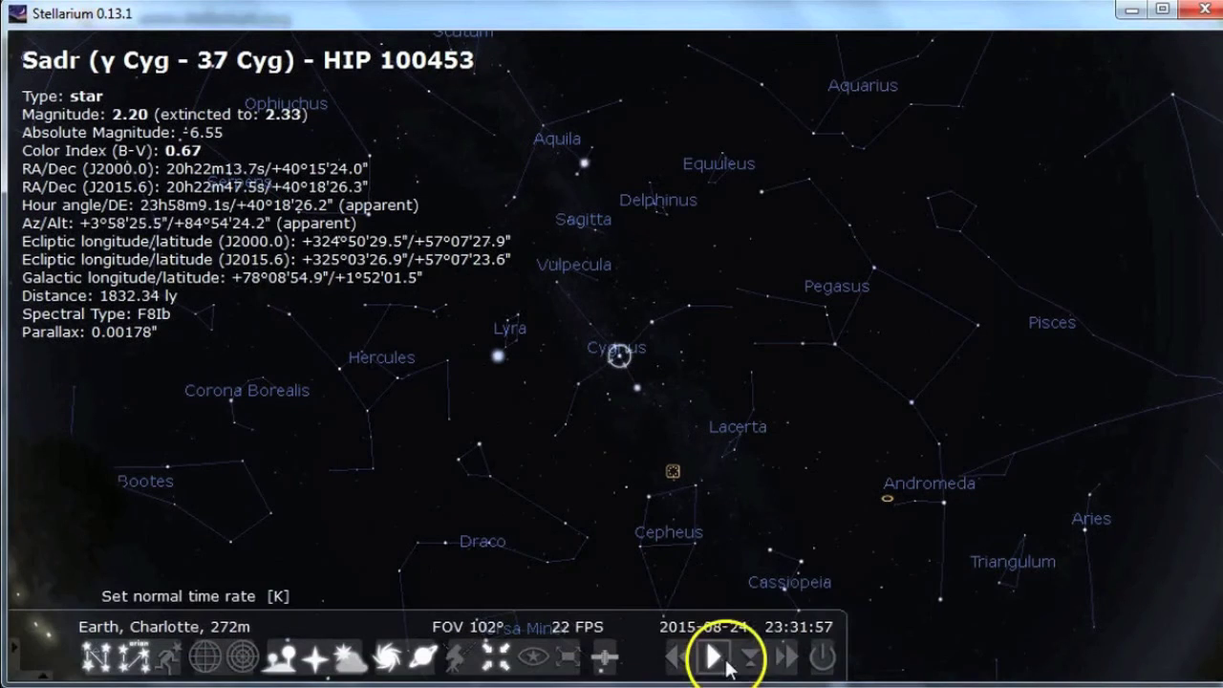
left_click(749, 656)
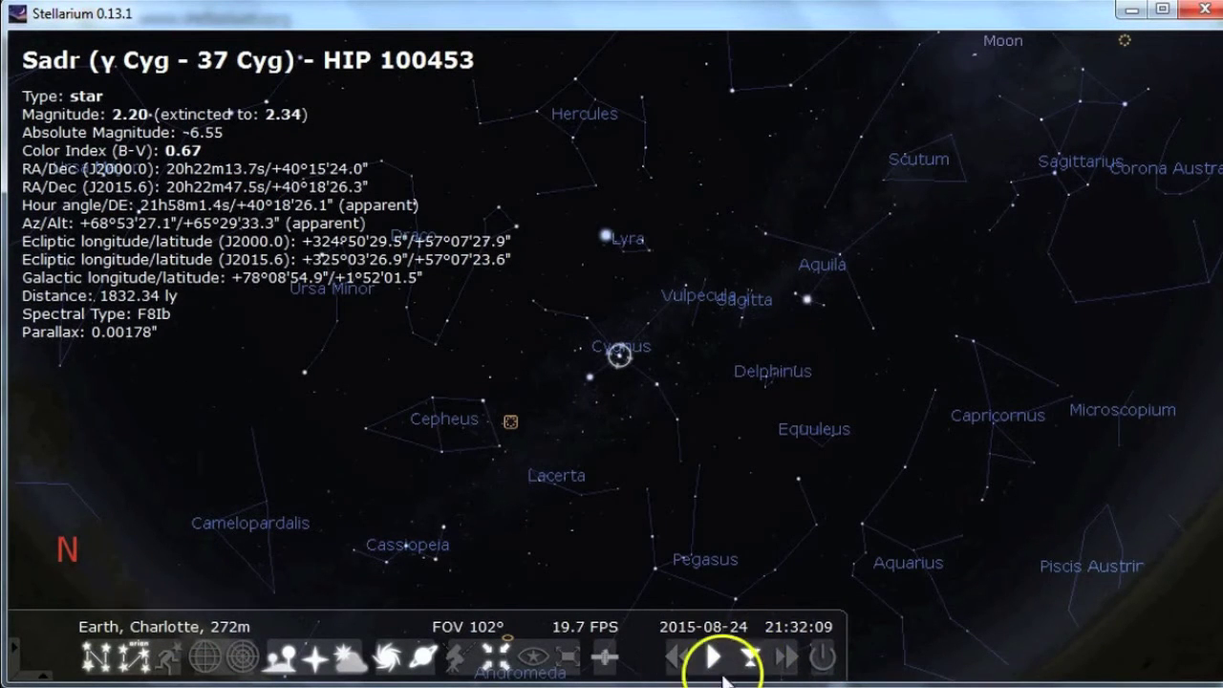
left_click(533, 659)
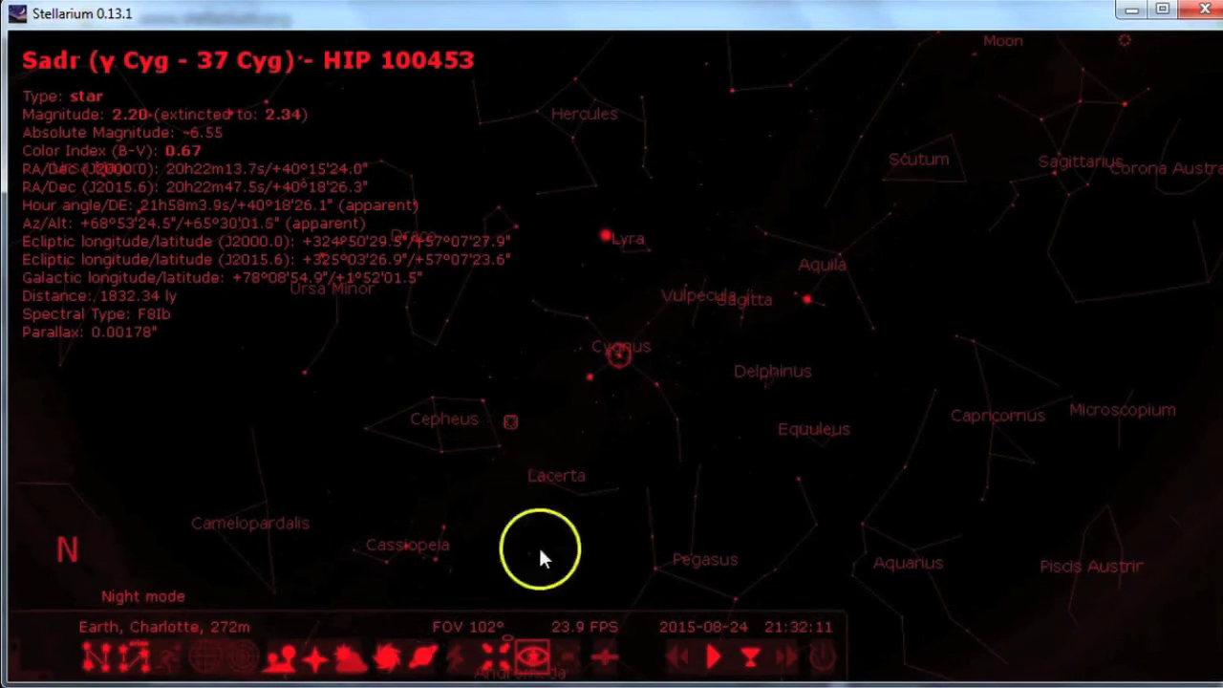
mouse_move(539, 646)
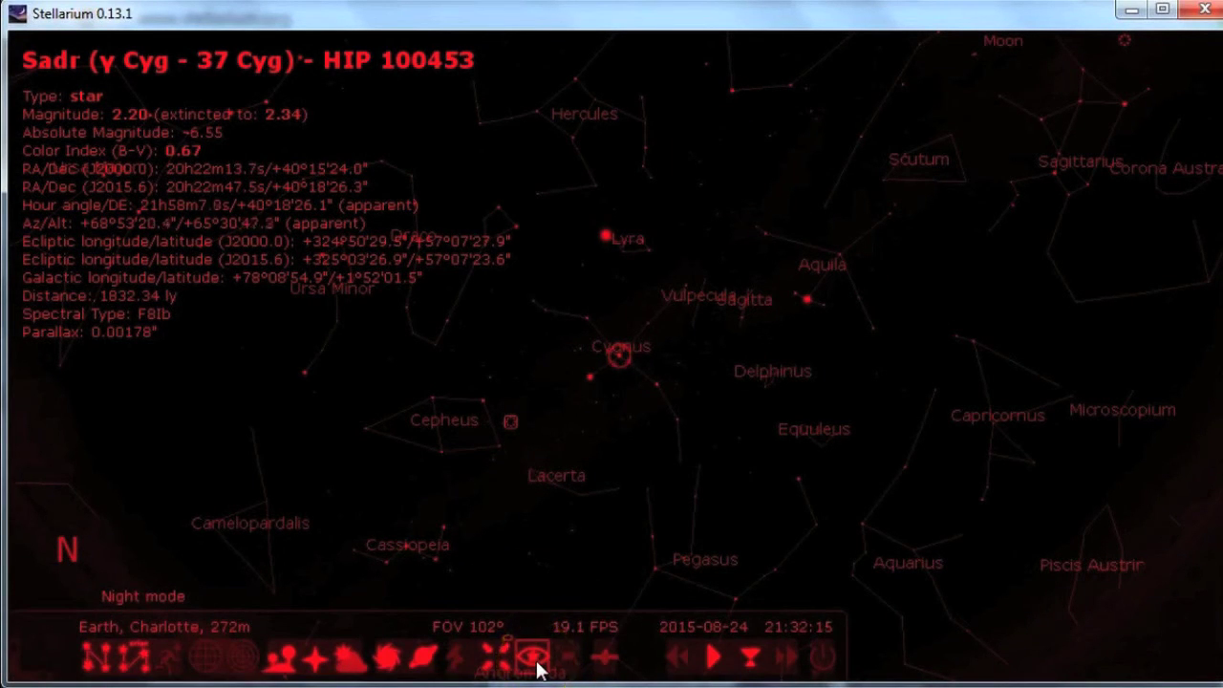
left_click(534, 659)
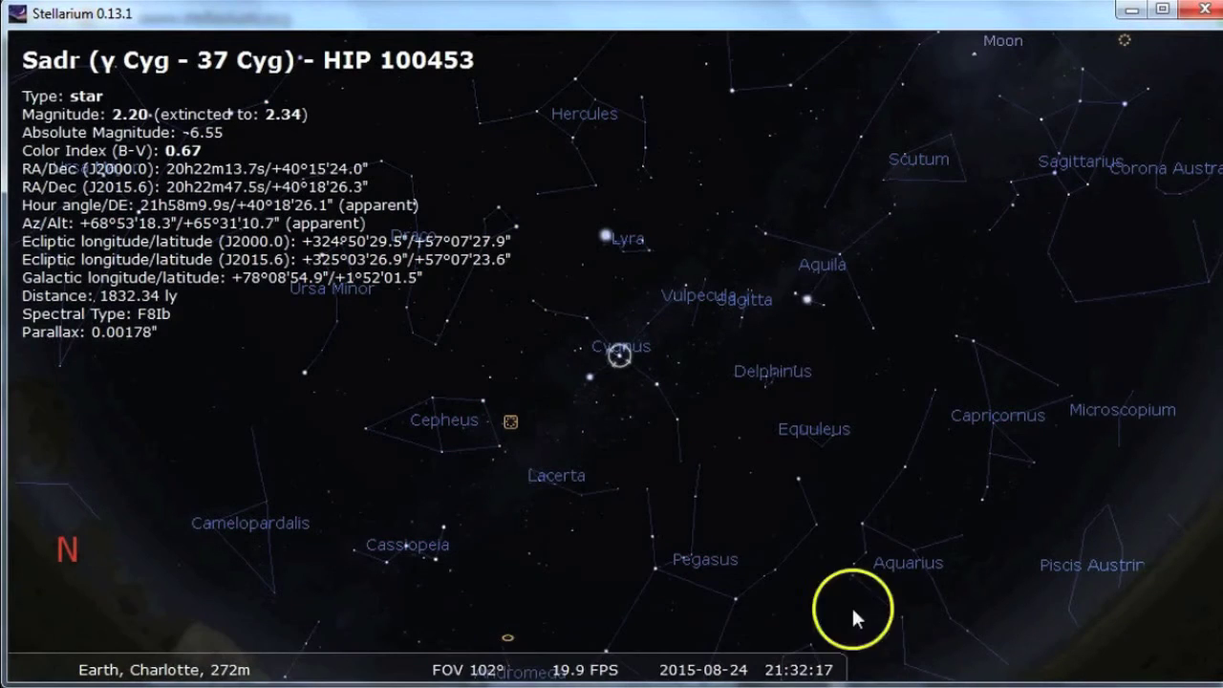
left_click_drag(829, 512, 617, 323)
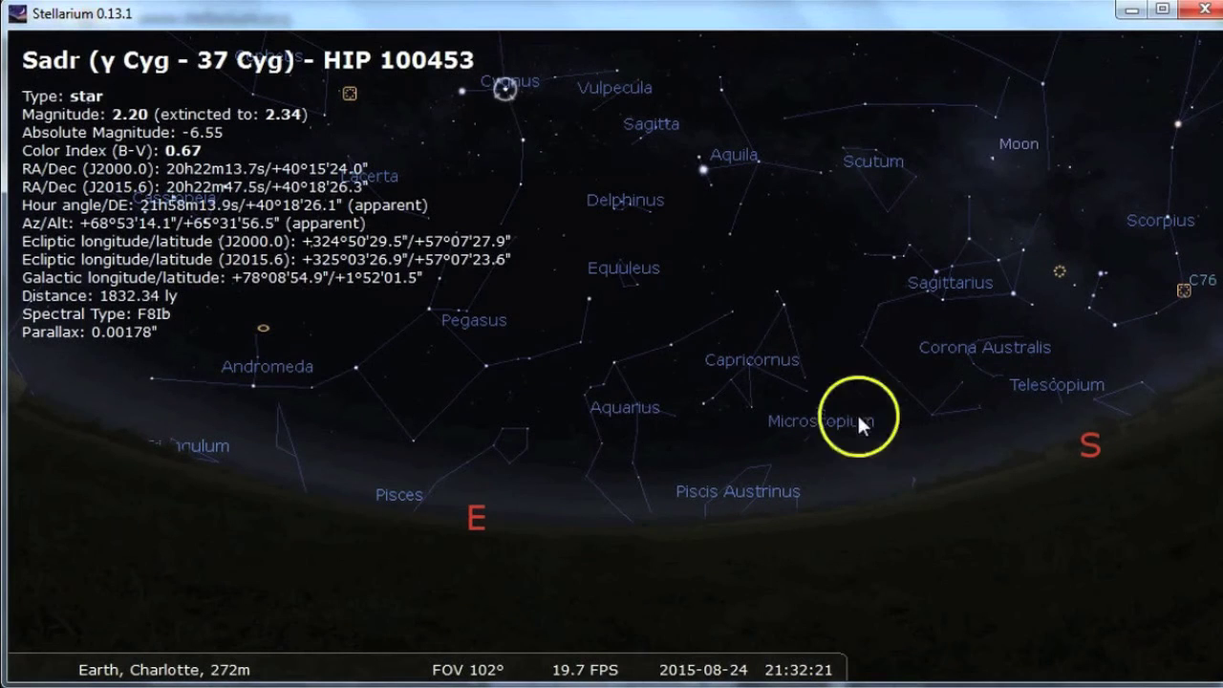
Step: Deselect Sadr and turn the view toward the north-east horizon with Pegasus and Andromeda
left_click(679, 258)
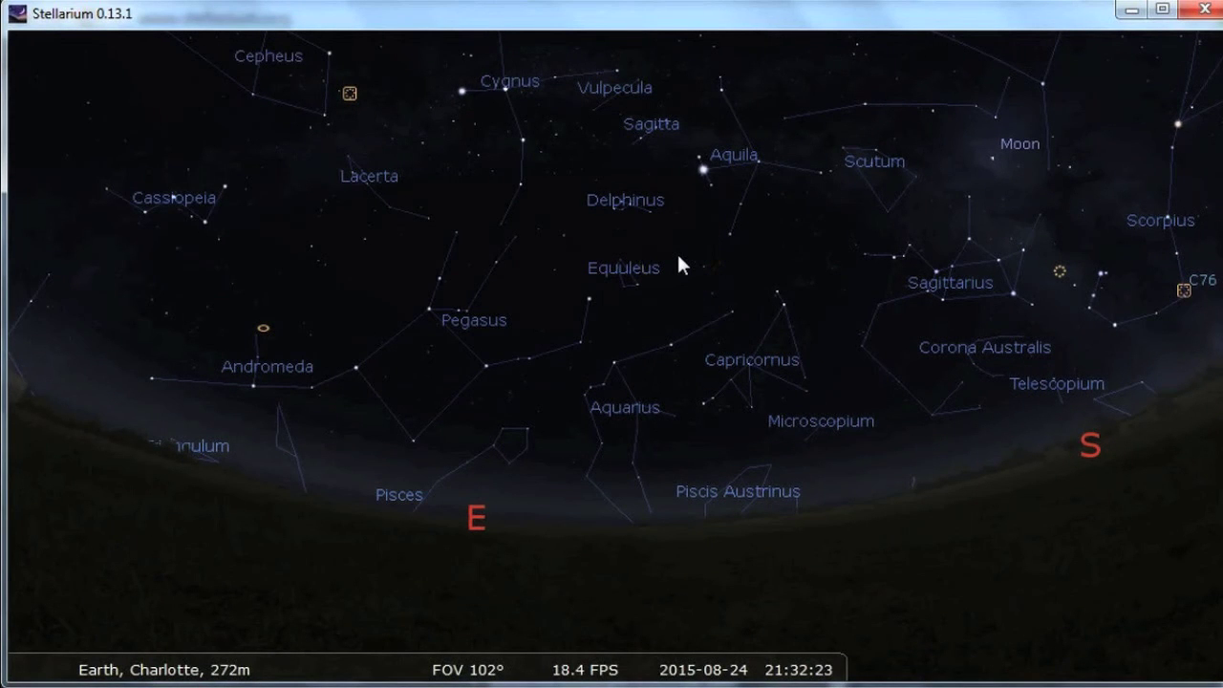
left_click(664, 258)
left_click(593, 440)
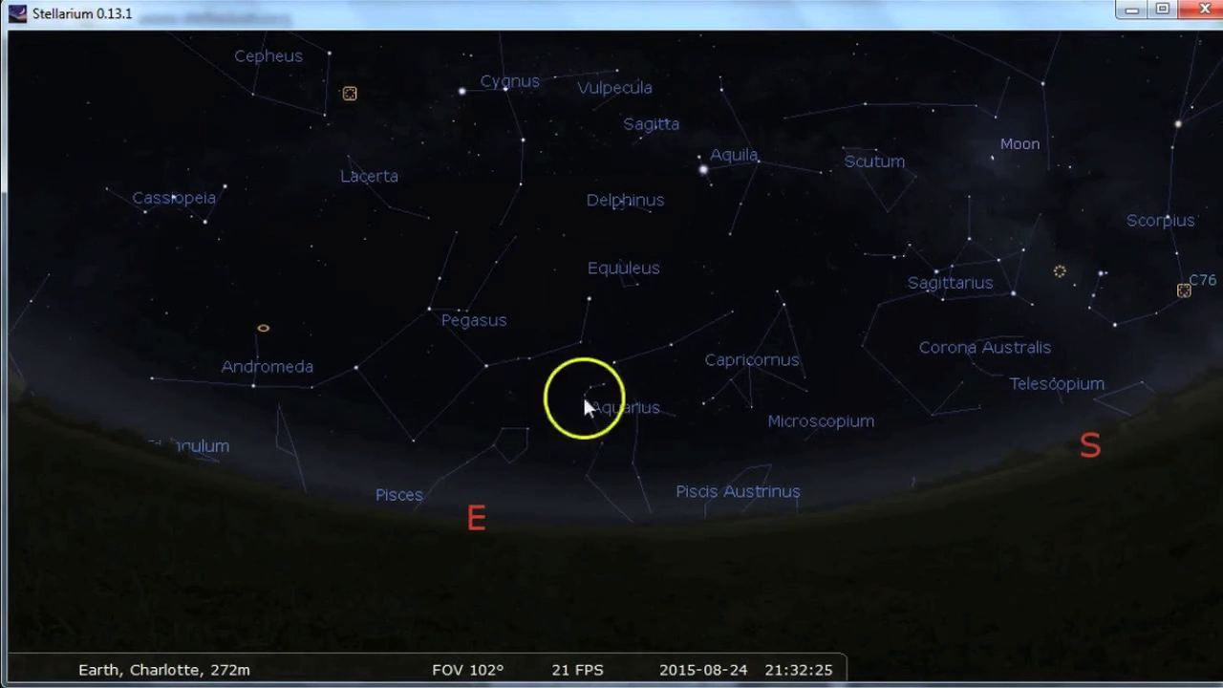
left_click_drag(722, 471, 647, 500)
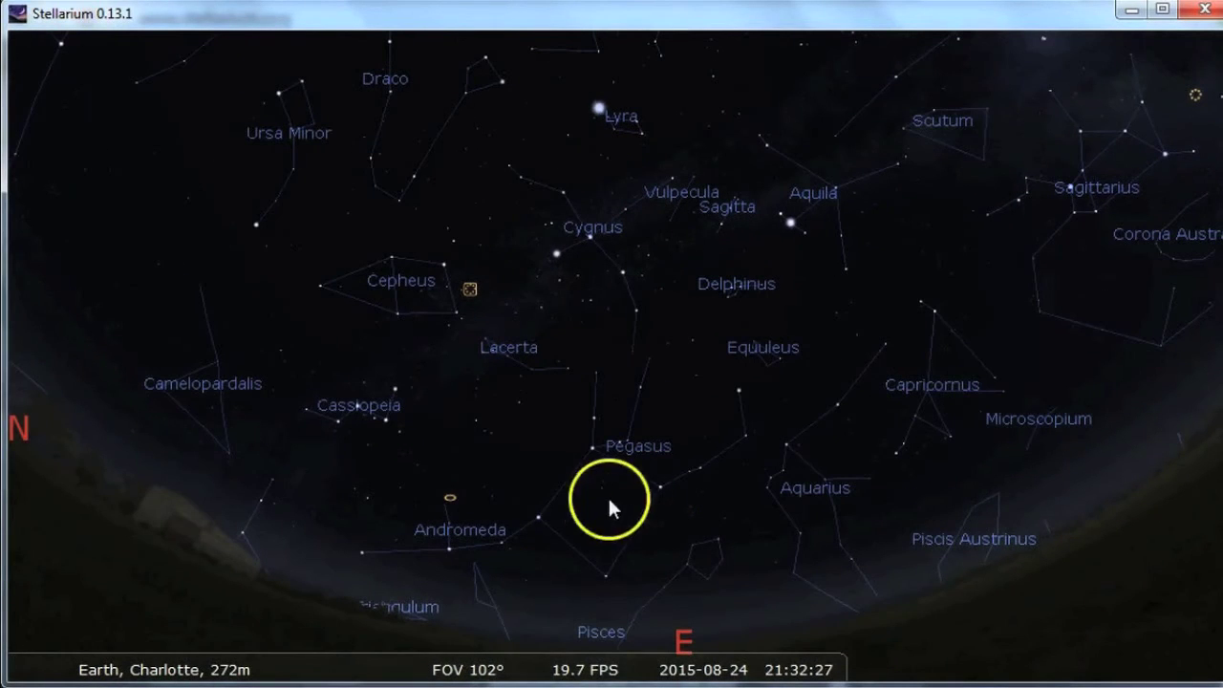
mouse_move(650, 666)
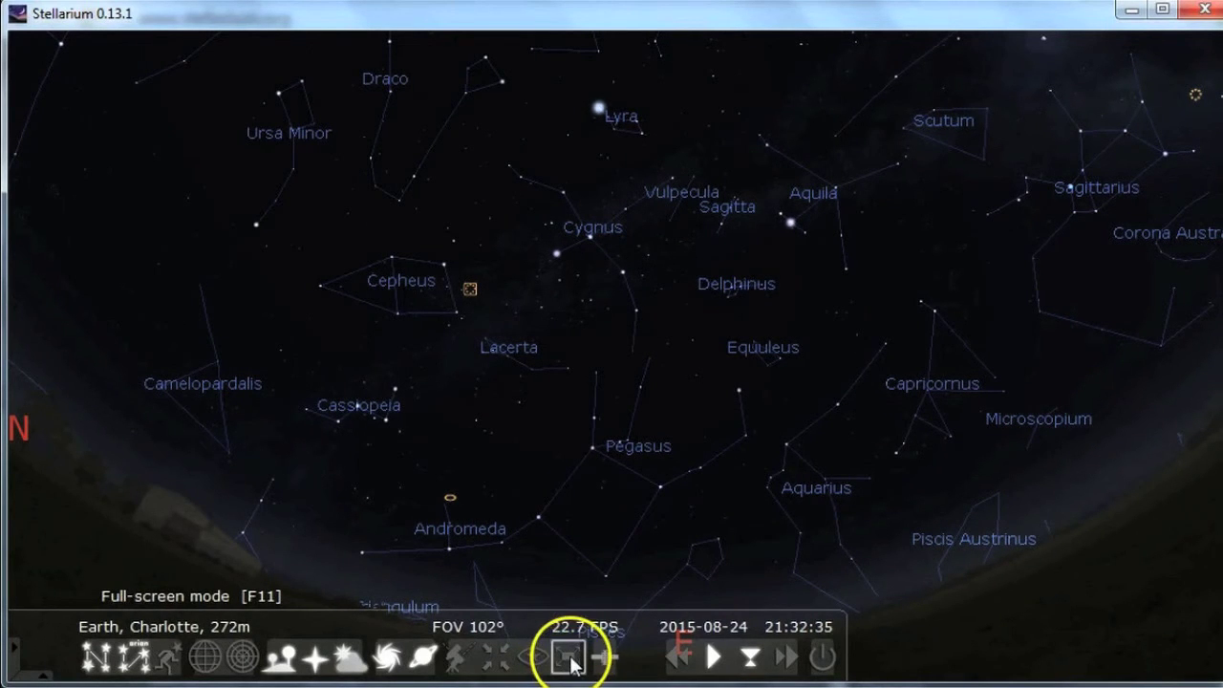
left_click(603, 660)
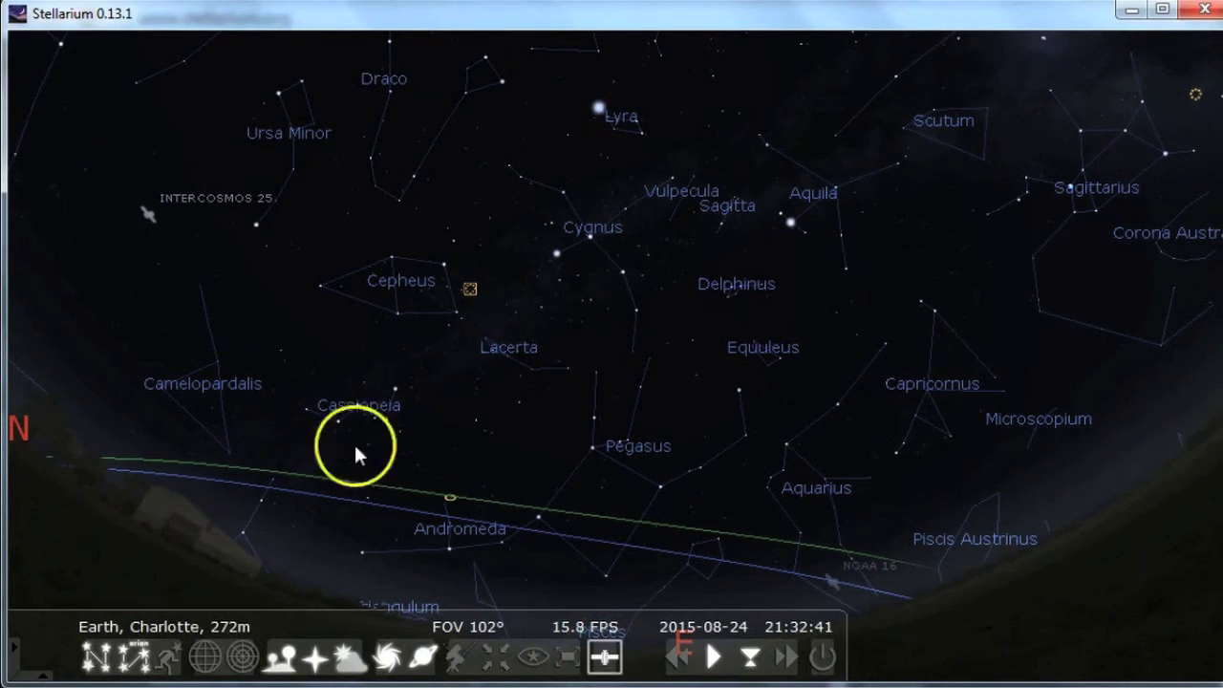
left_click(152, 214)
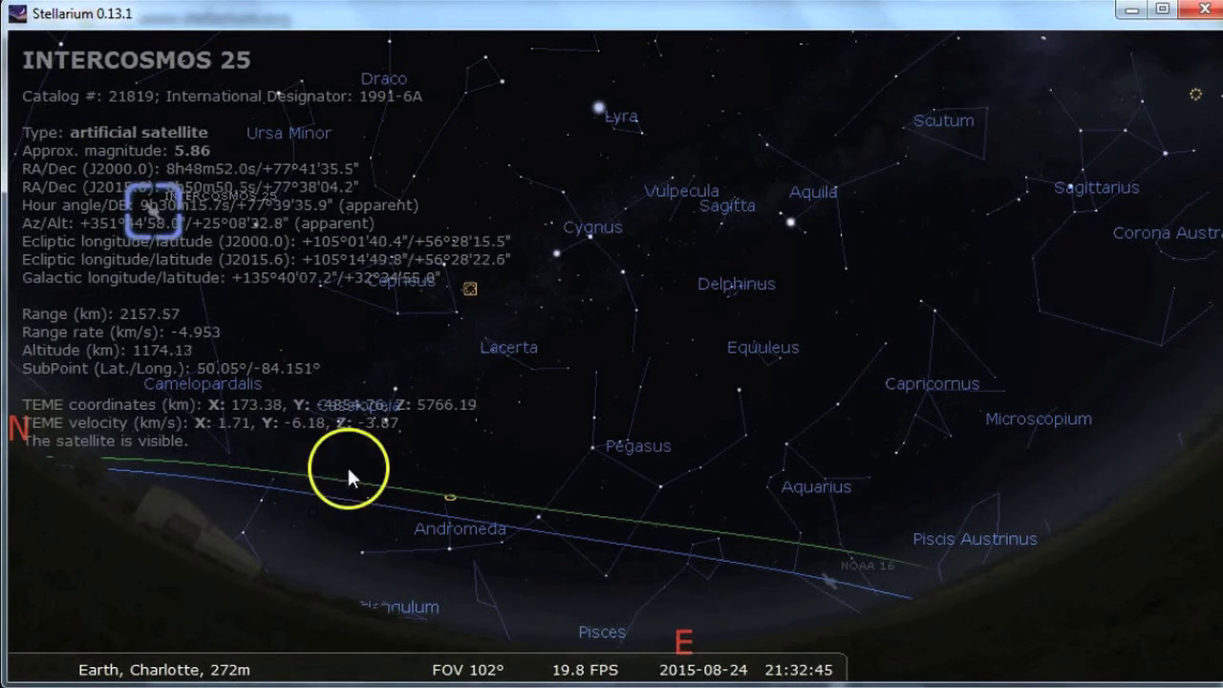
left_click(669, 346)
right_click(655, 361)
mouse_move(600, 655)
left_click(602, 657)
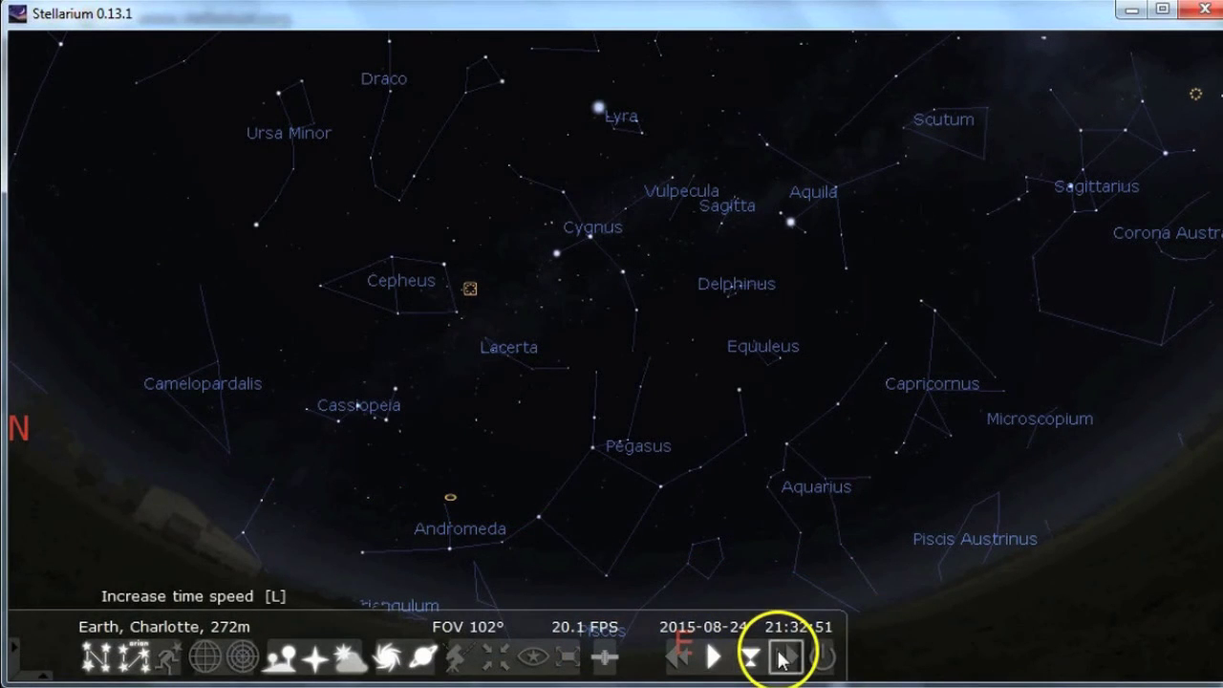
Step: Speed up simulated time, then restore the normal time rate and the current time
left_click(785, 659)
left_click(786, 659)
left_click(785, 659)
left_click(785, 659)
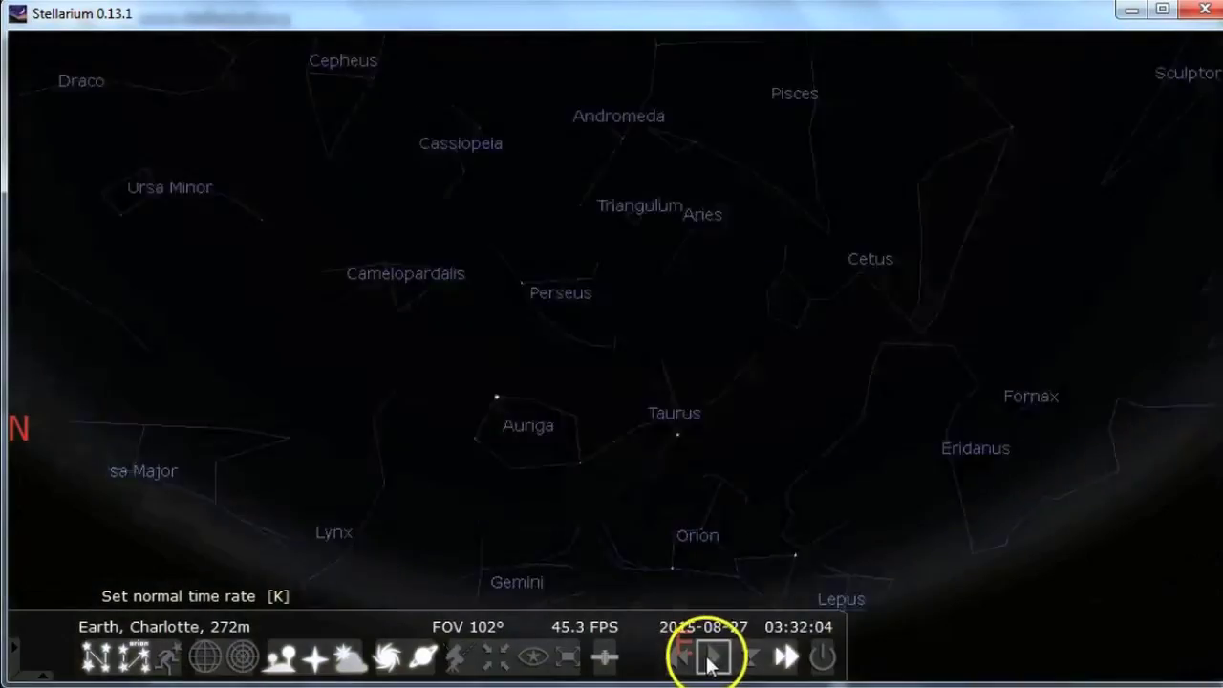
left_click(702, 659)
left_click(748, 657)
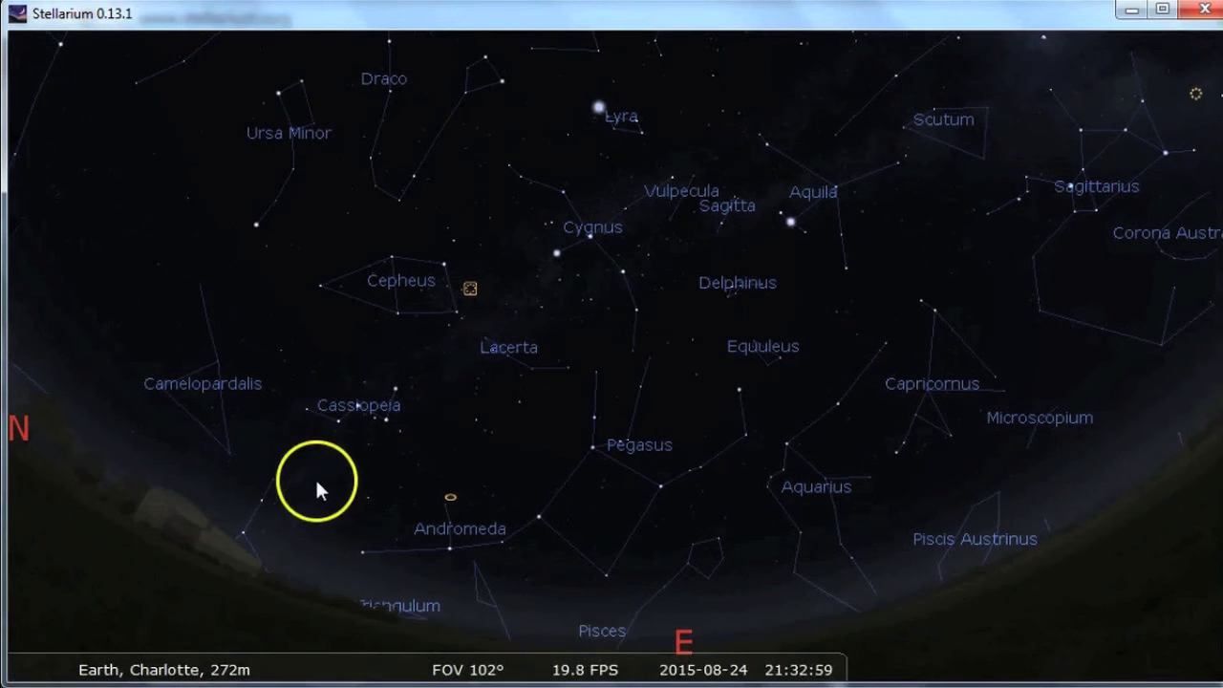
Step: Turn the view around to face south toward Scorpius, Saturn and the Moon
left_click_drag(292, 420, 922, 457)
left_click_drag(352, 416, 728, 446)
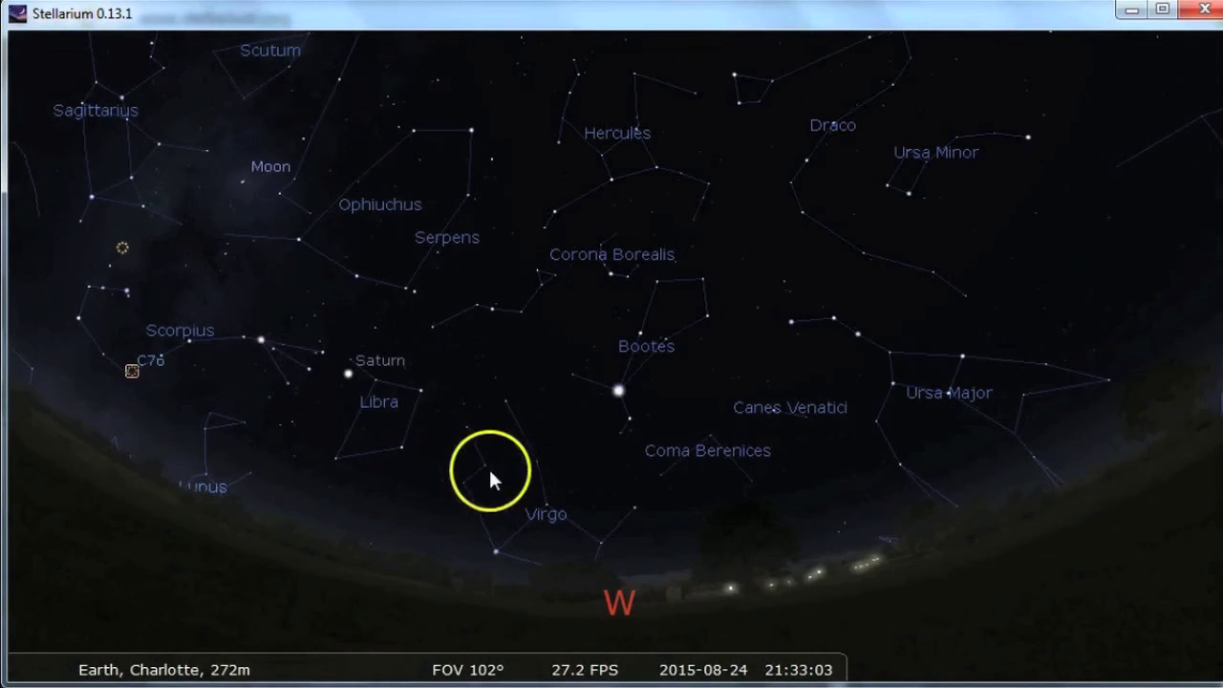
left_click_drag(306, 421, 742, 401)
left_click_drag(353, 428, 421, 492)
mouse_move(61, 545)
left_click(43, 430)
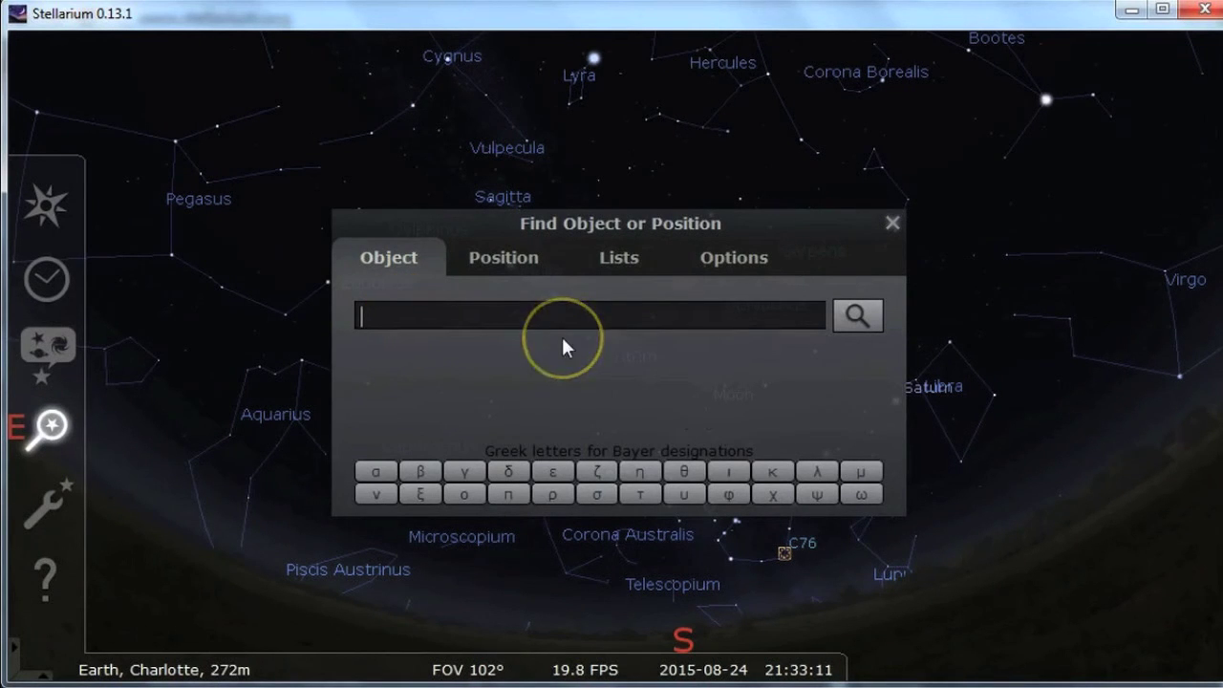
Step: Search for 'pollux' and centre the view on Pollux (β Gem)
type("pollux")
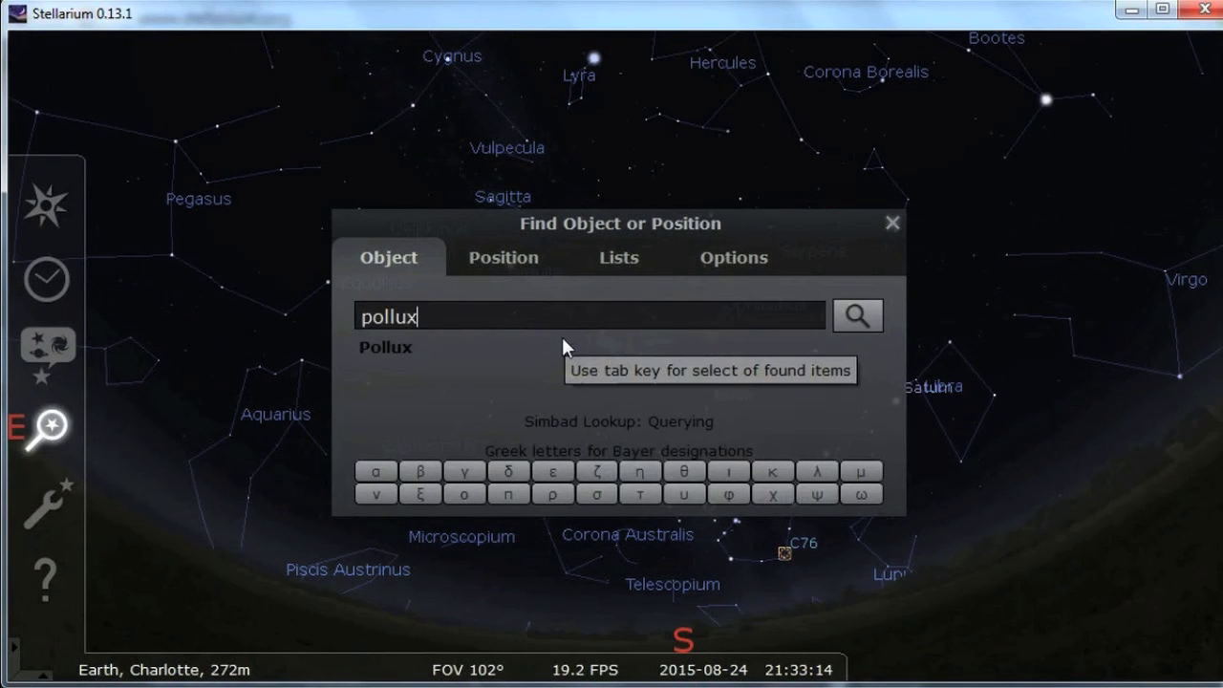
key("Return")
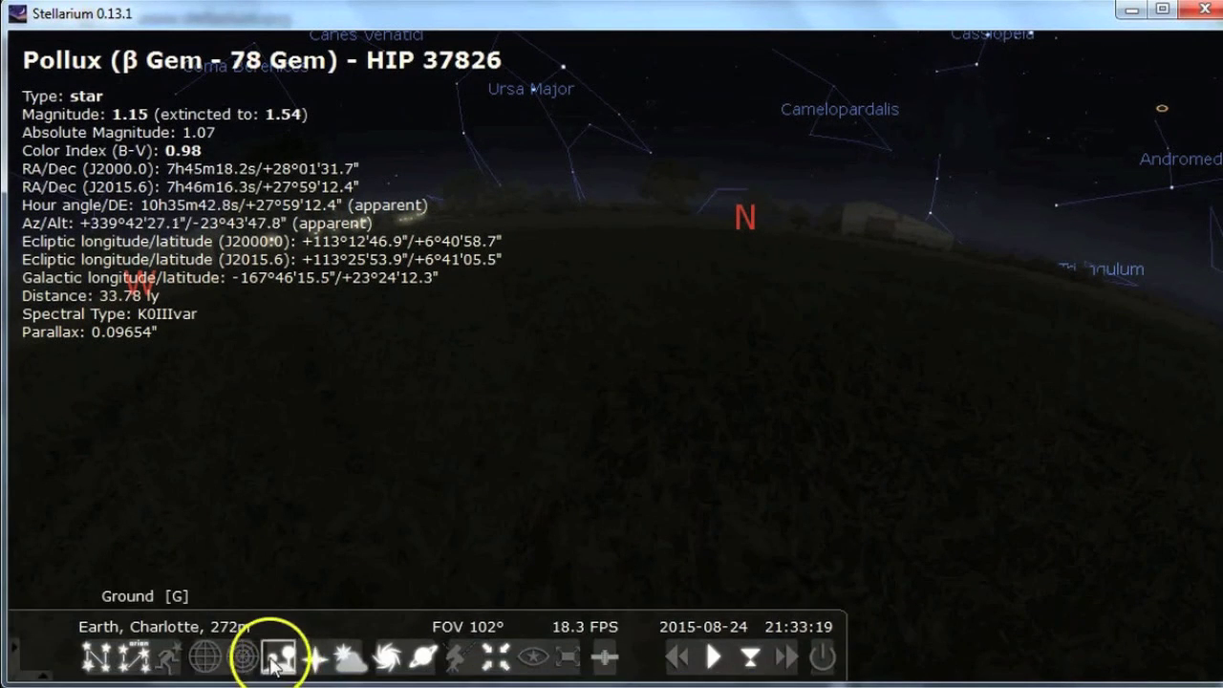
left_click(279, 657)
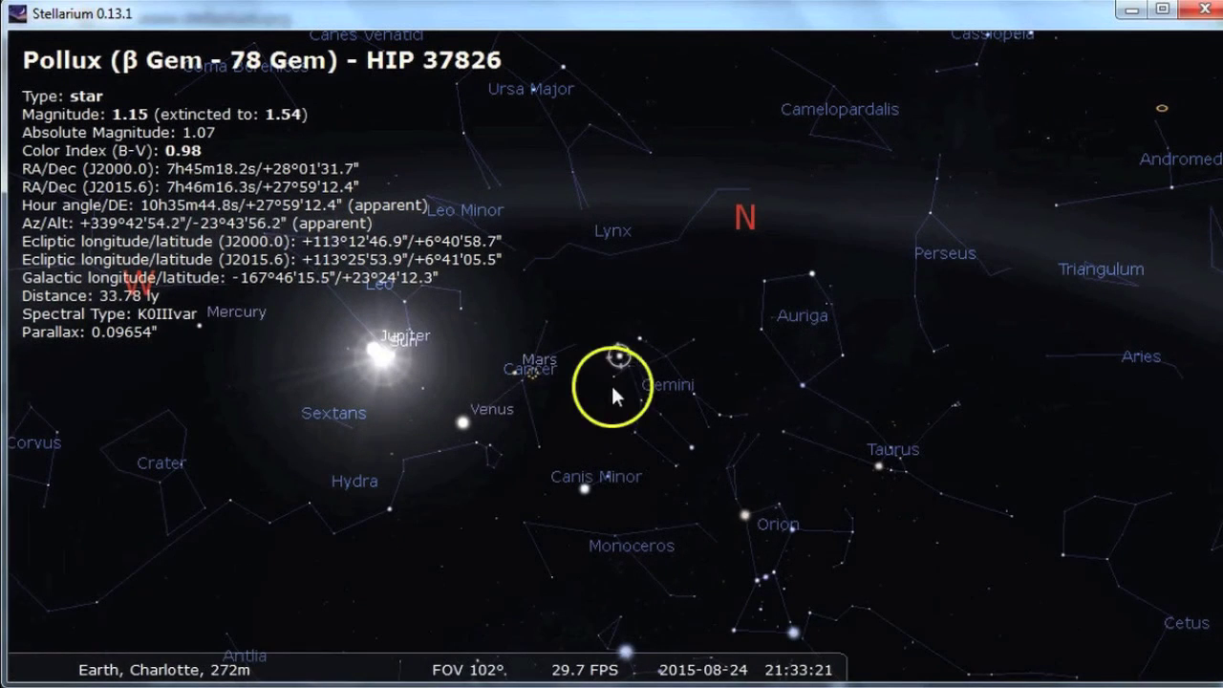
mouse_move(43, 432)
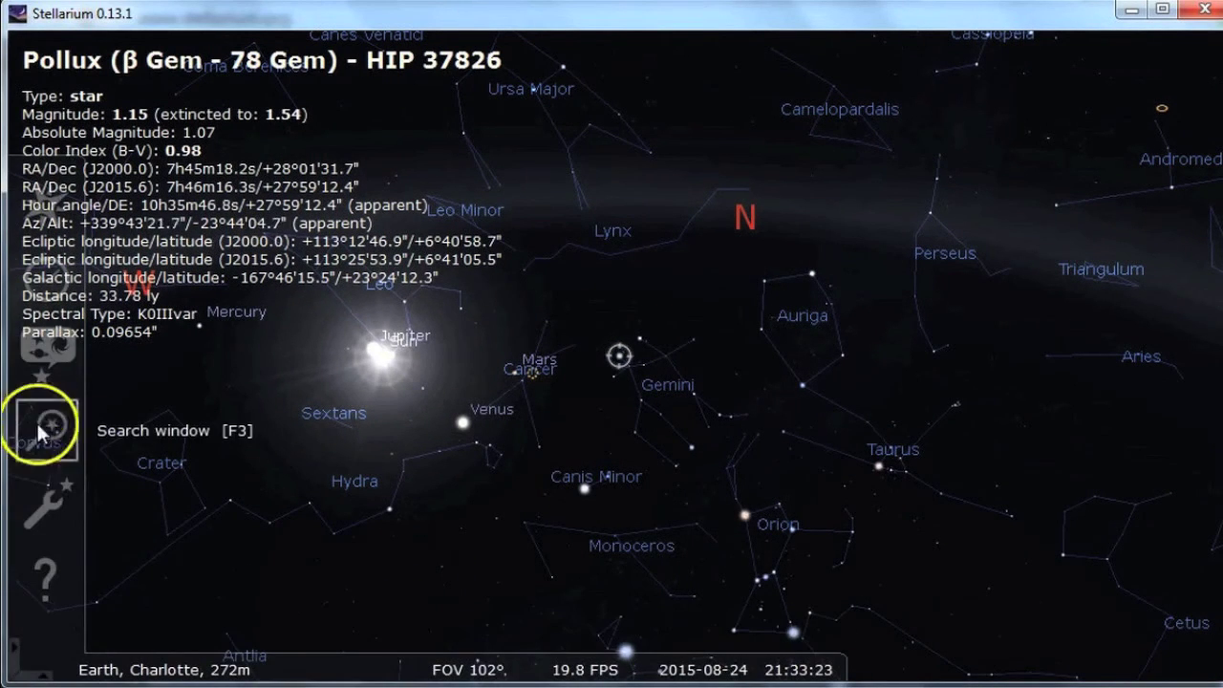
left_click(43, 280)
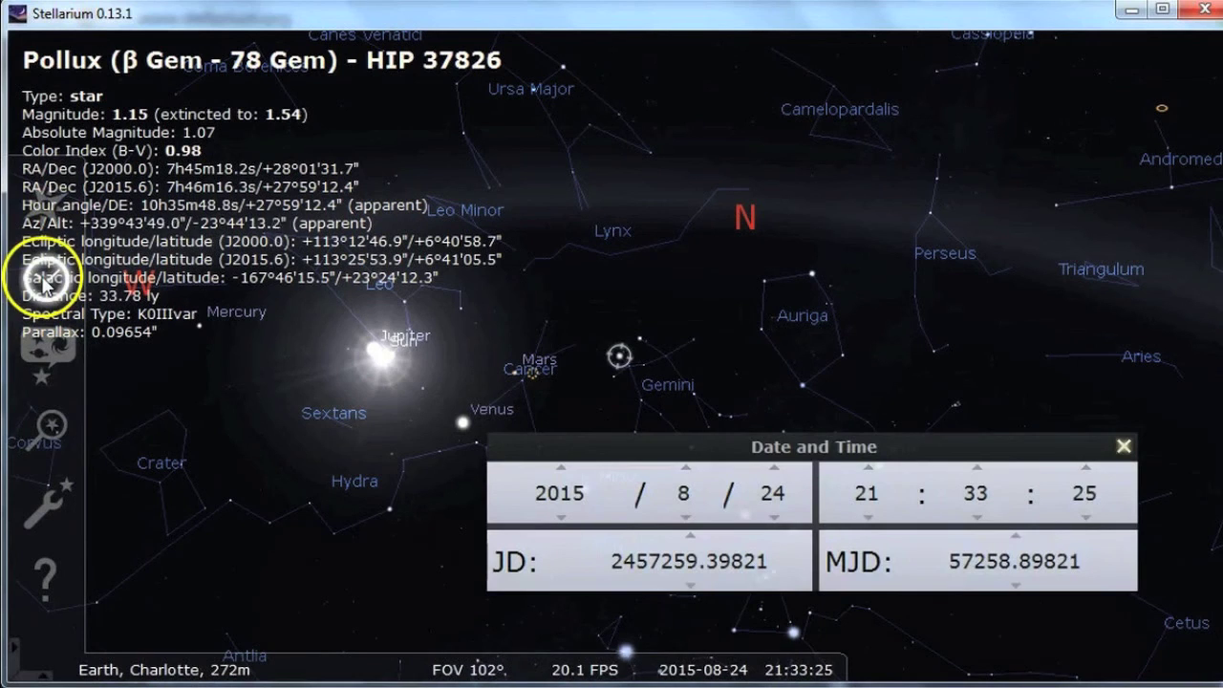
left_click(867, 468)
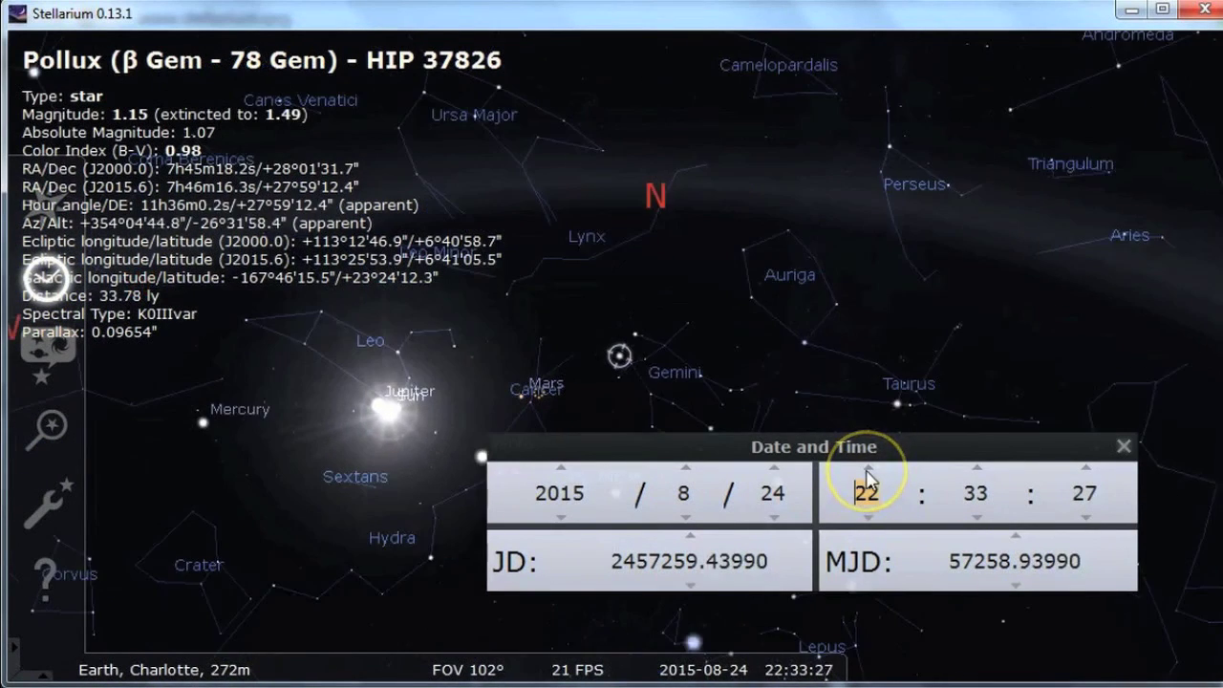
left_click(867, 468)
left_click(868, 468)
left_click(868, 468)
left_click(867, 468)
left_click(867, 468)
left_click(868, 468)
left_click(868, 468)
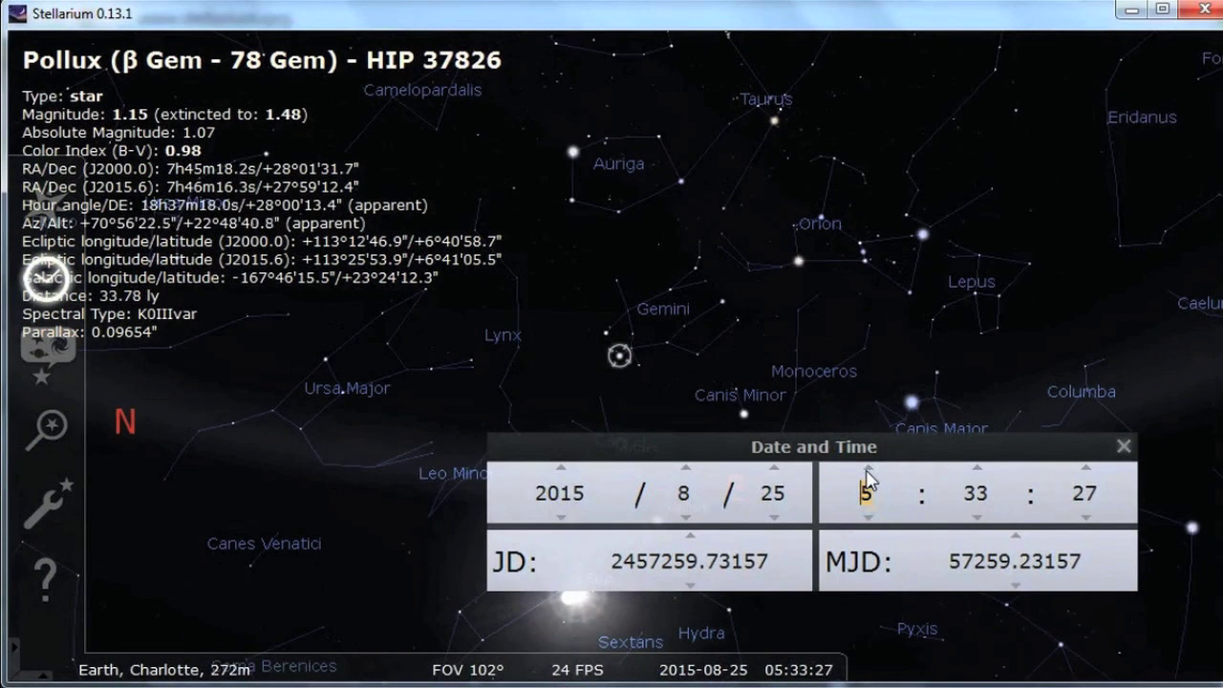